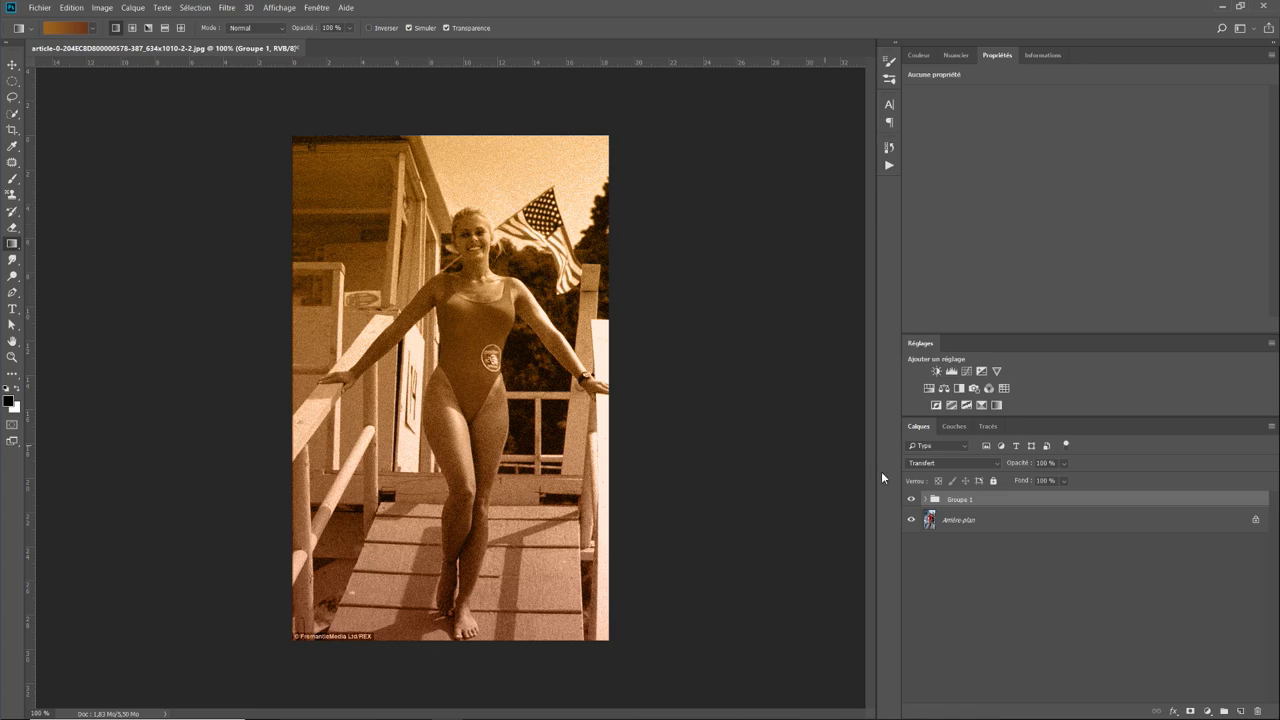
# Step: Toggle Groupe 1's visibility to compare the sepia look with the original colours
pyautogui.click(911, 500)
pyautogui.click(911, 501)
pyautogui.click(911, 500)
pyautogui.click(911, 500)
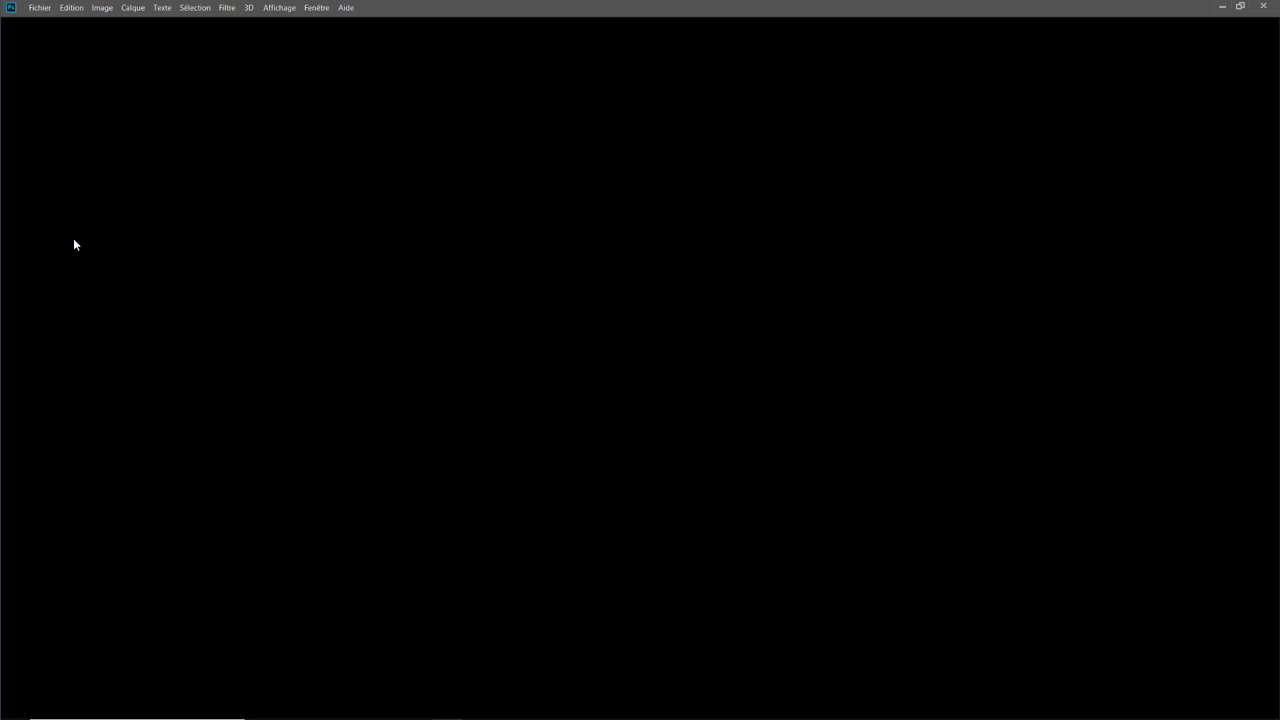
pyautogui.doubleClick(74, 245)
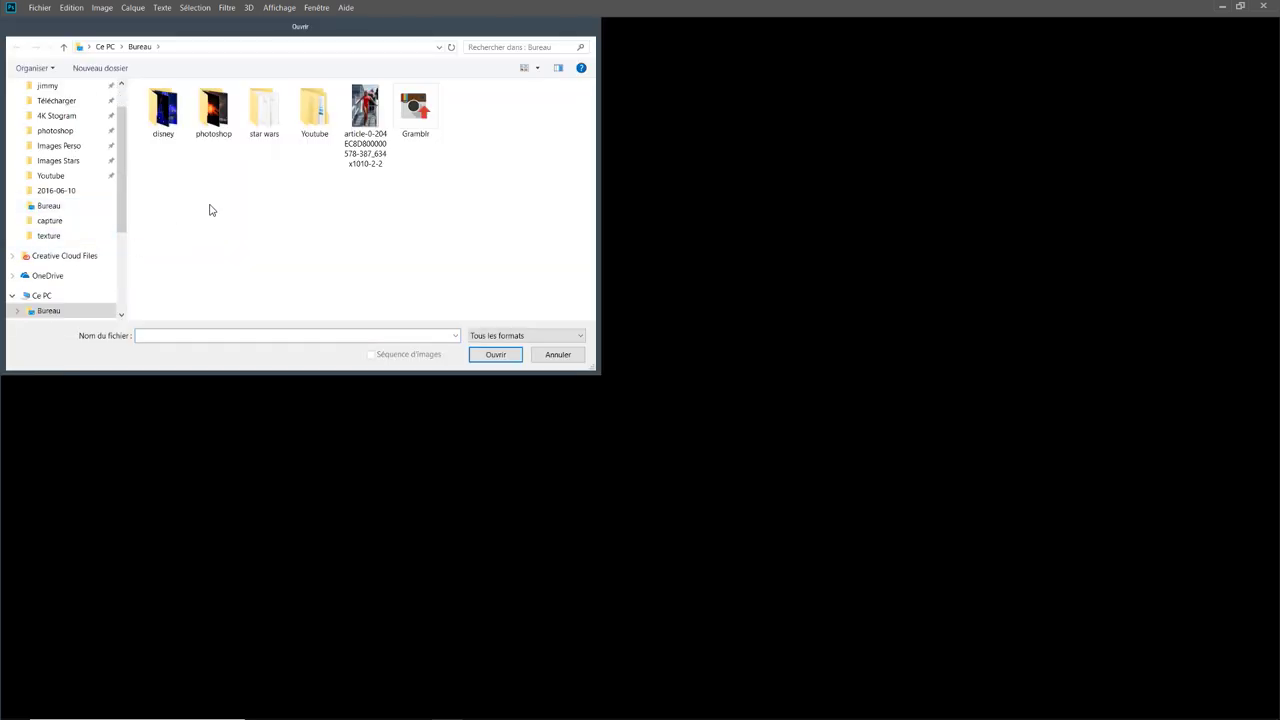
pyautogui.click(360, 128)
pyautogui.click(484, 355)
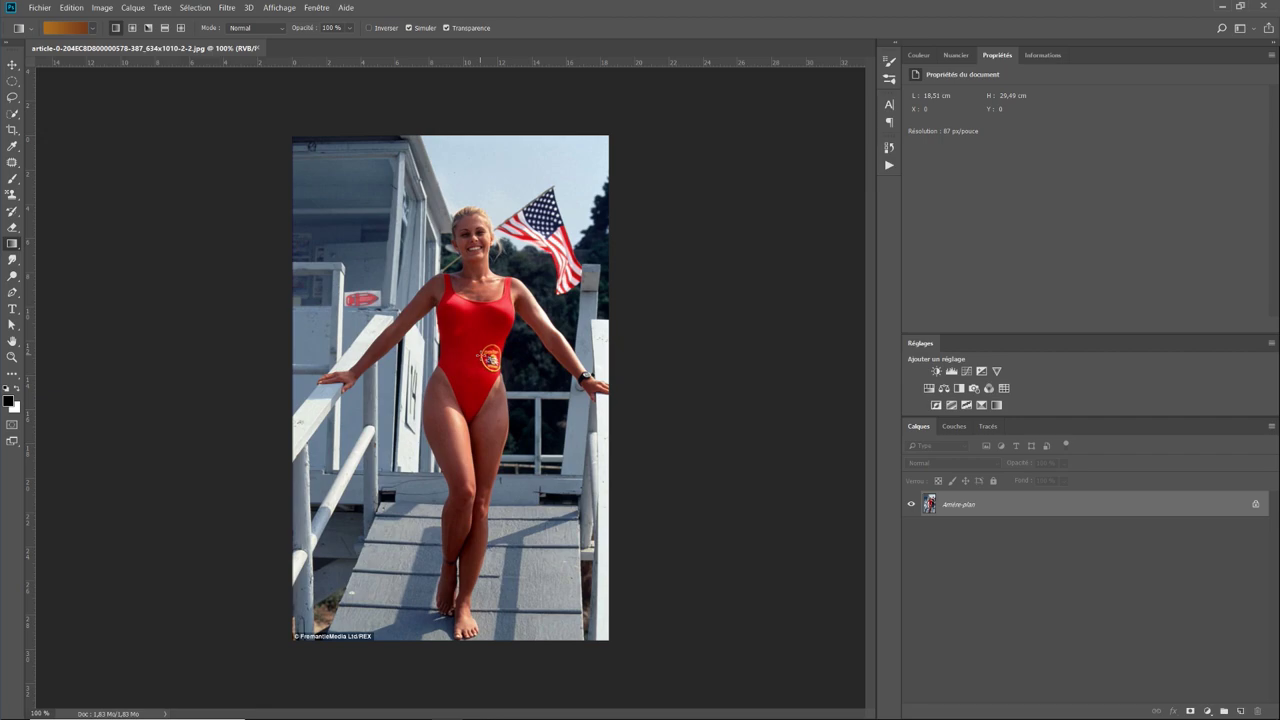
# Step: Duplicate Arrière-plan as Calque 1 and hide the original background layer
pyautogui.moveTo(1033, 511); pyautogui.dragTo(1032, 506)
pyautogui.hotkey('ctrl', 'j')
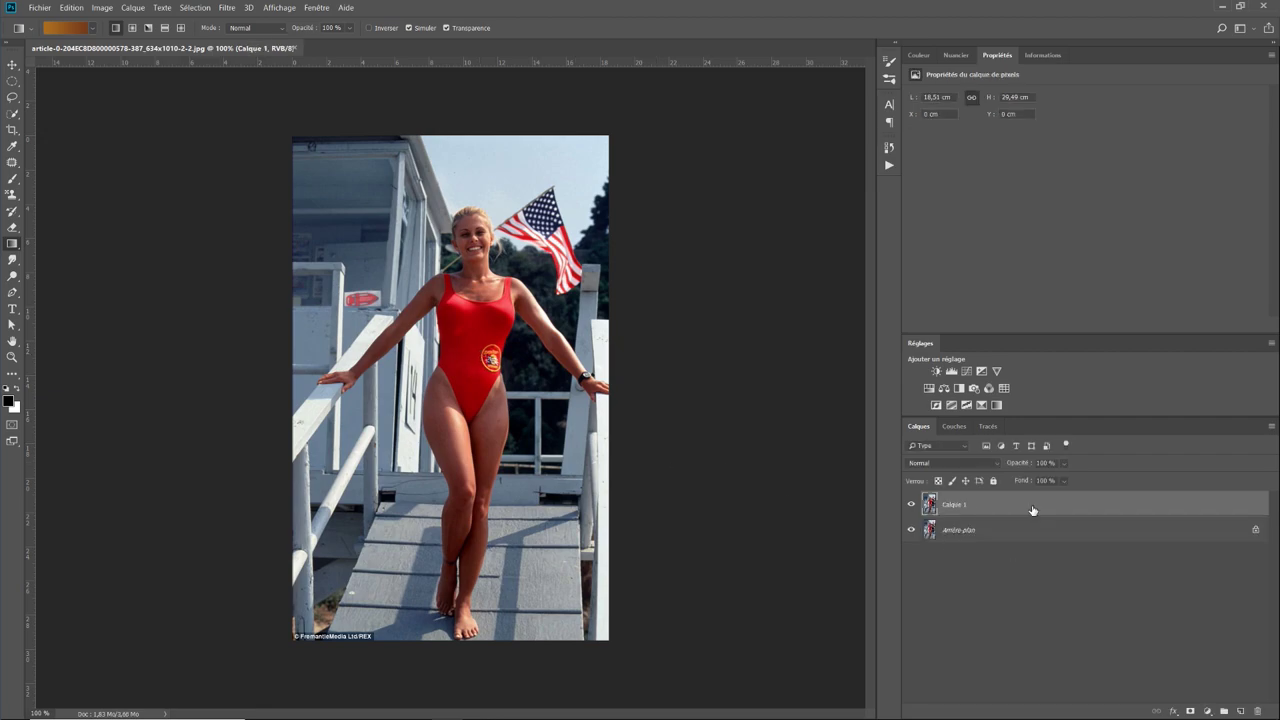
pyautogui.click(913, 531)
pyautogui.click(228, 9)
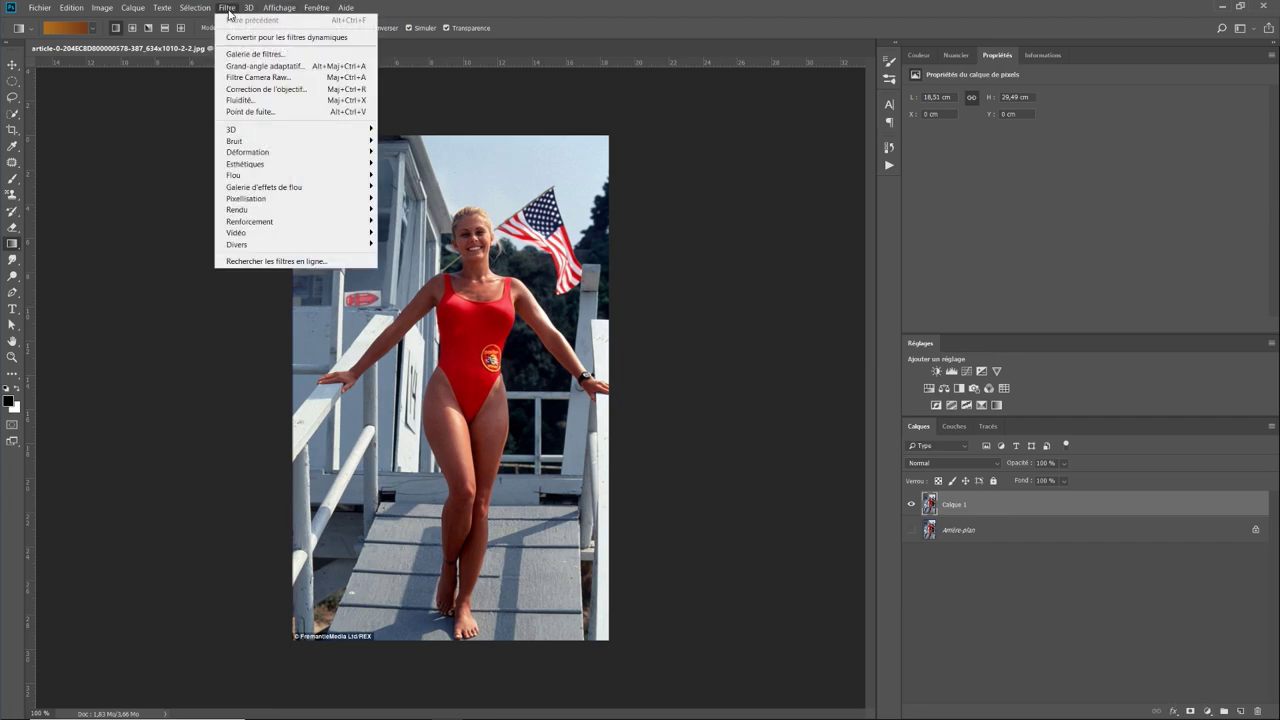
# Step: Apply Ajout de bruit to Calque 1: about 12% uniform, monochromatic noise
pyautogui.click(408, 146)
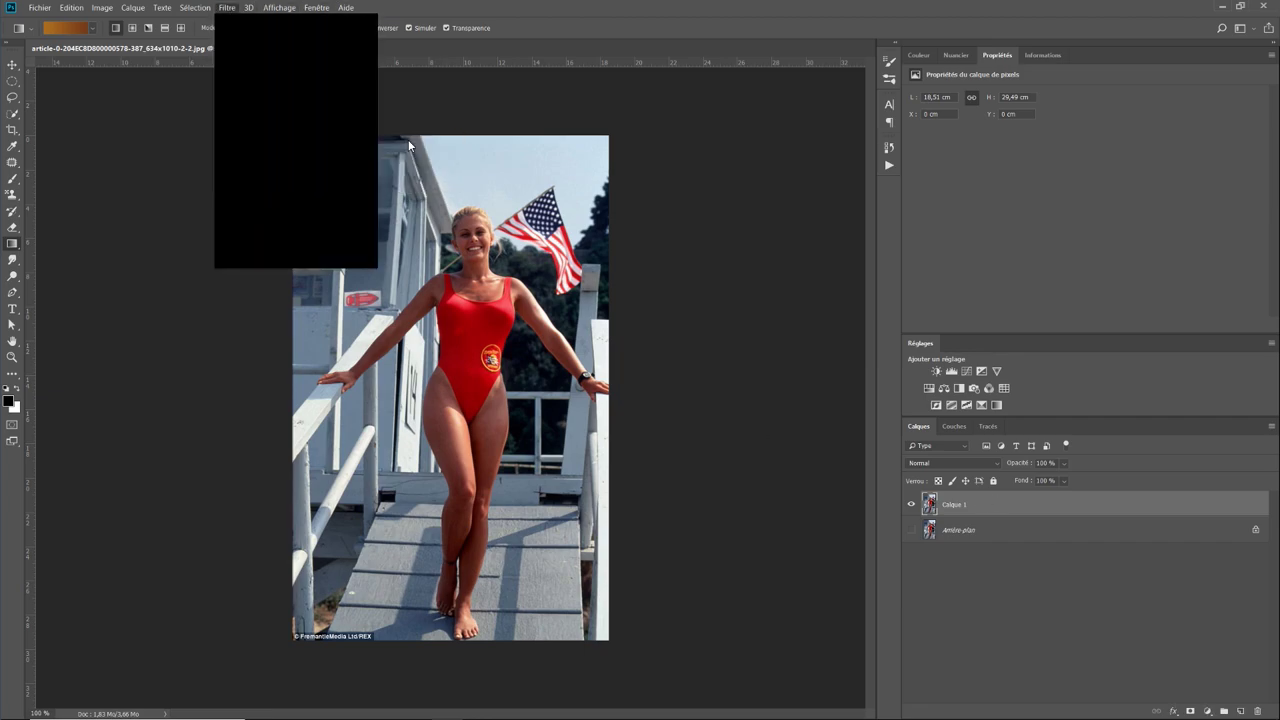
pyautogui.moveTo(575, 203)
pyautogui.mouseDown()
pyautogui.moveTo(597, 183)
pyautogui.moveTo(601, 308)
pyautogui.mouseUp()
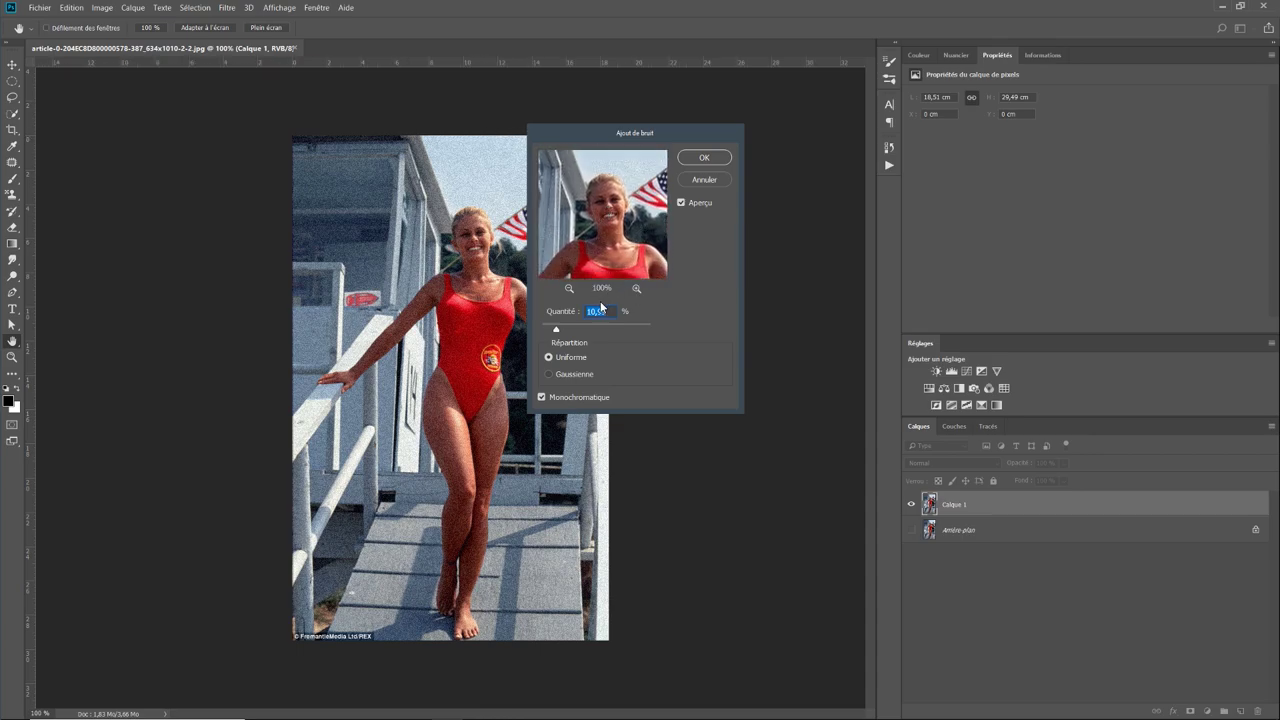
pyautogui.moveTo(556, 328); pyautogui.dragTo(611, 329)
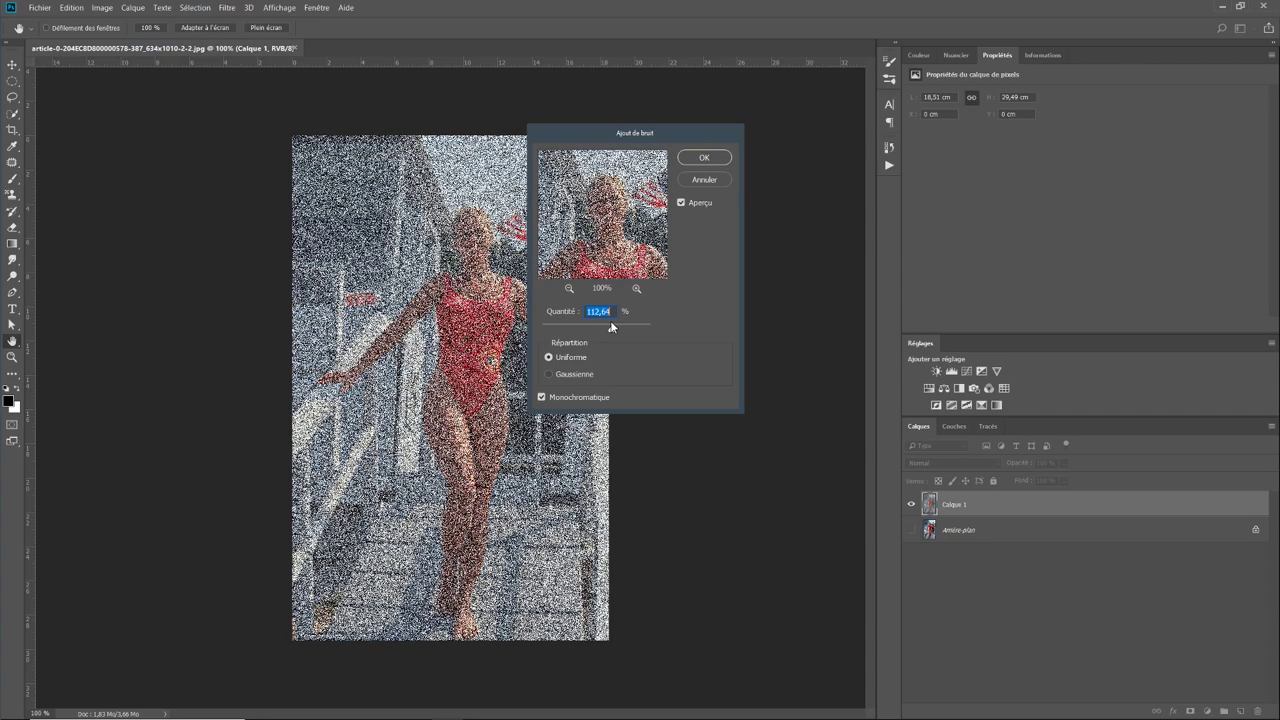
pyautogui.moveTo(610, 329); pyautogui.dragTo(557, 332)
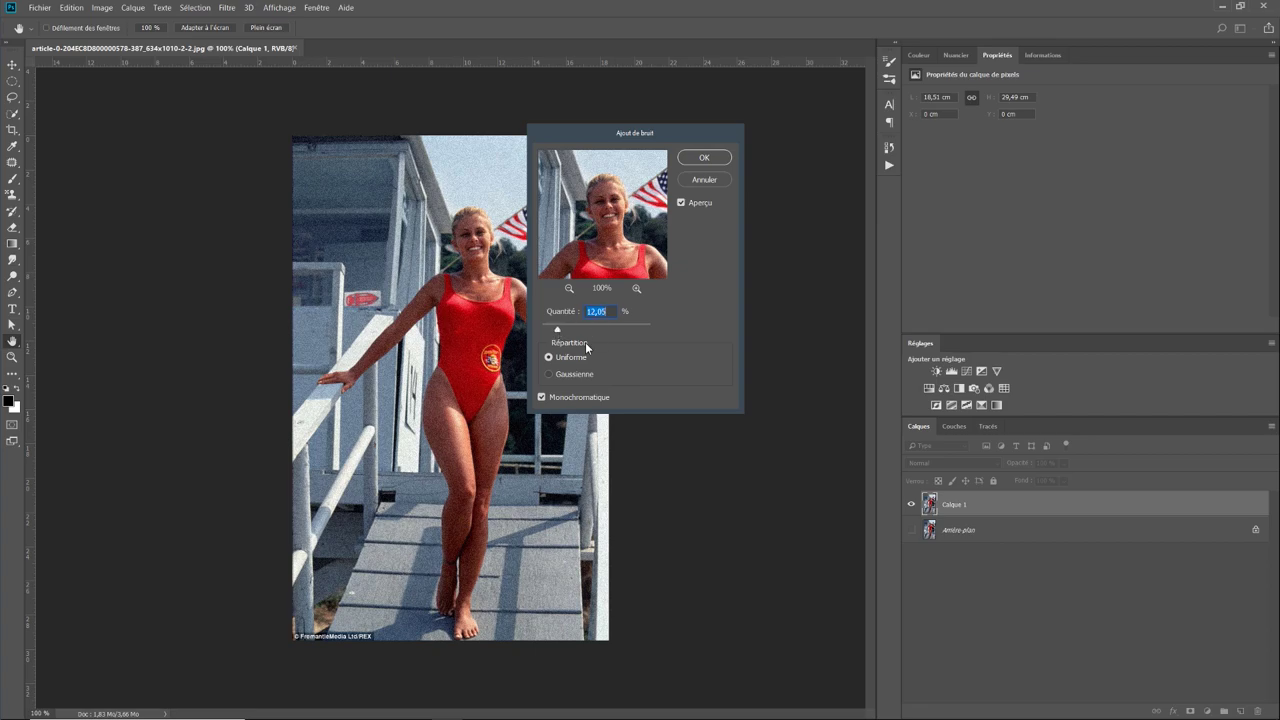
pyautogui.click(541, 397)
pyautogui.click(698, 158)
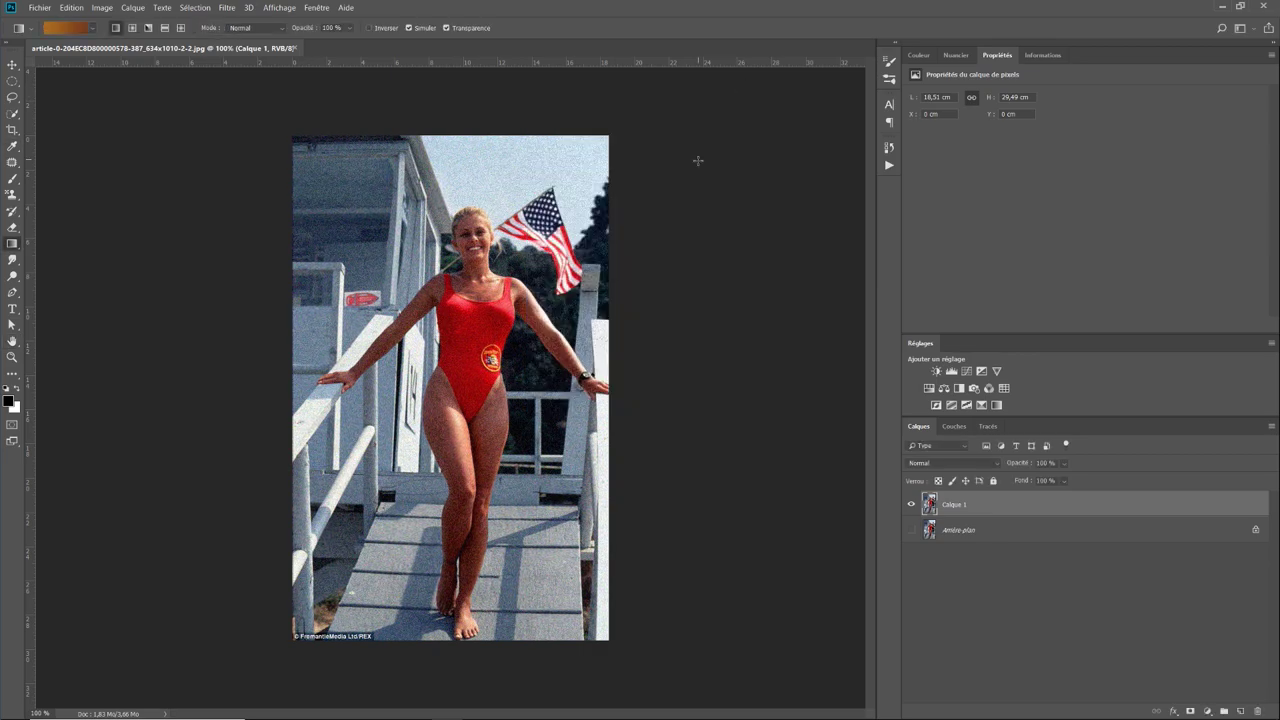
# Step: Toggle Arrière-plan and Calque 1 visibility to compare the grain with the original
pyautogui.click(911, 530)
pyautogui.click(911, 505)
pyautogui.click(911, 505)
pyautogui.click(911, 530)
# Step: Create a new layer Calque 2 above Calque 1 with blend mode Couleur
pyautogui.click(1241, 711)
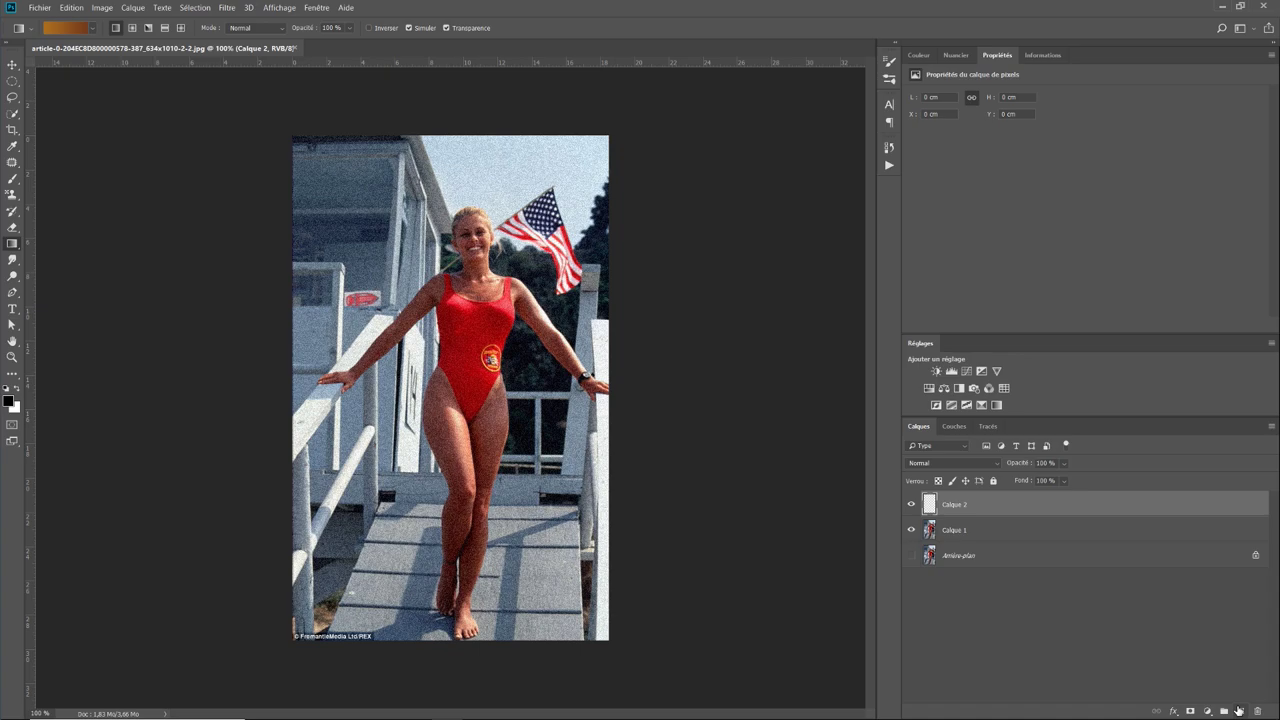
pyautogui.click(969, 462)
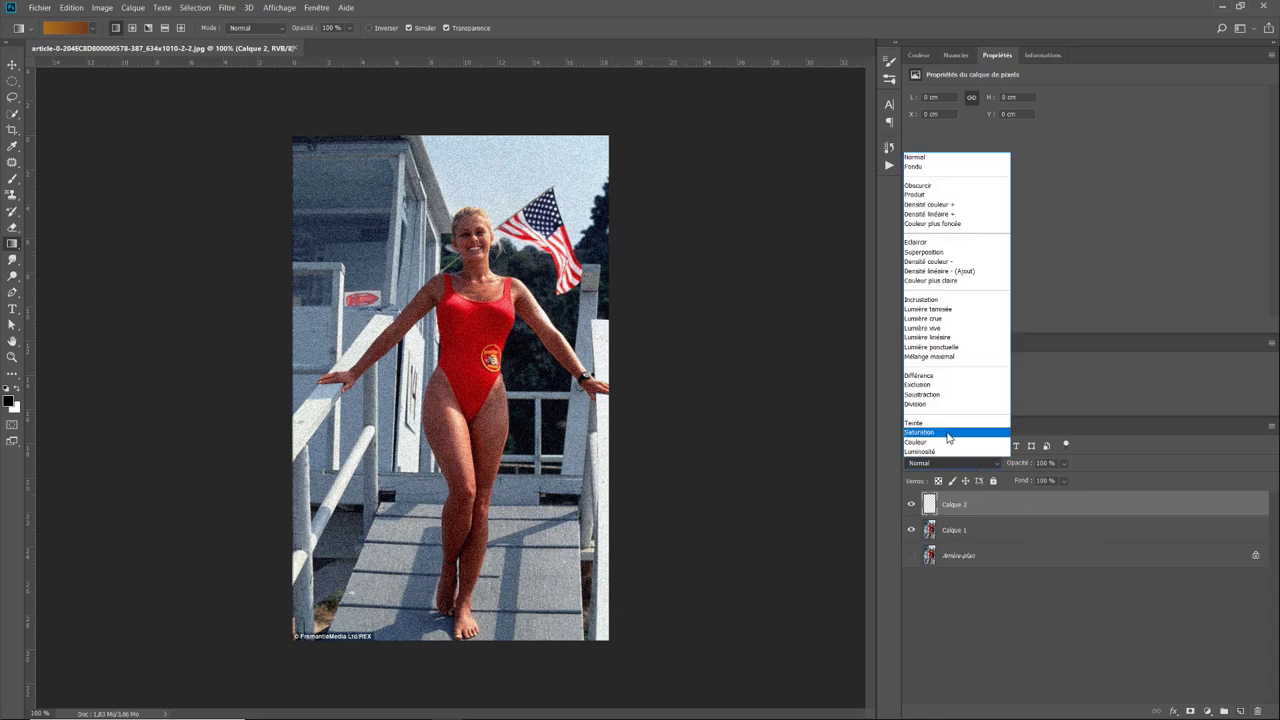
pyautogui.click(945, 442)
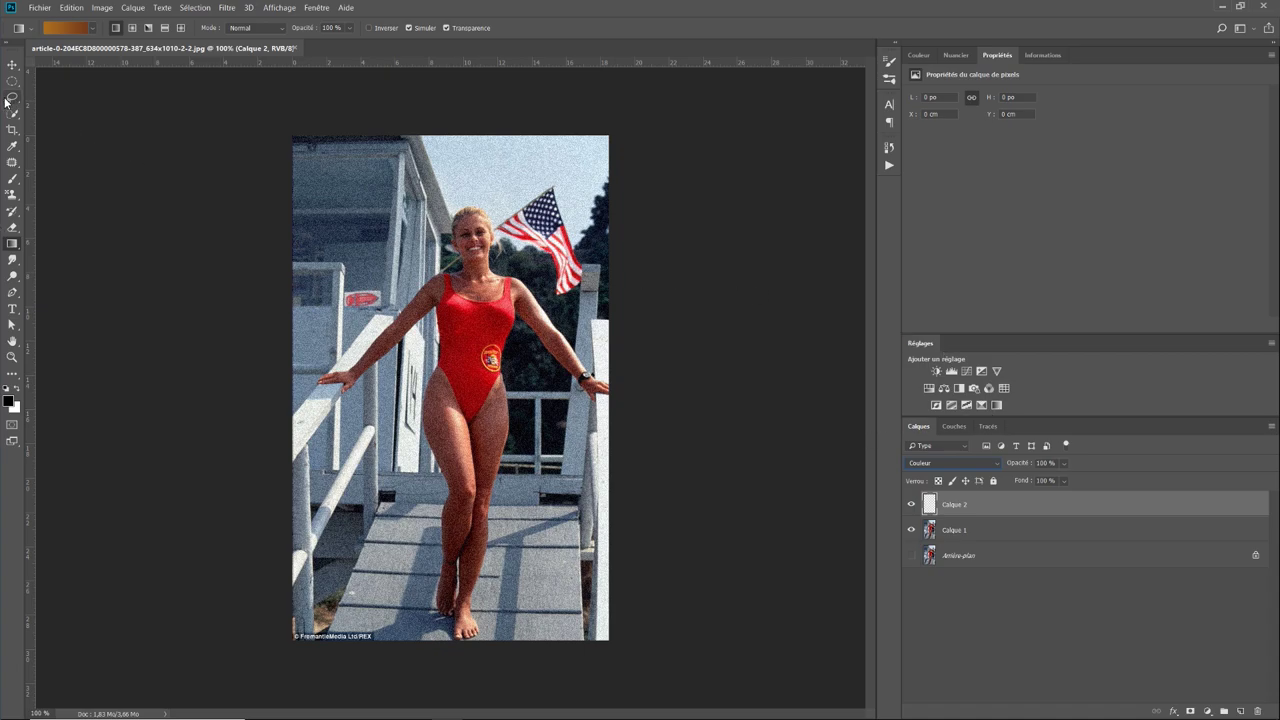
# Step: With the Gradient tool, set the gradient's left stop to light orange d48b2d
pyautogui.rightClick(10, 243)
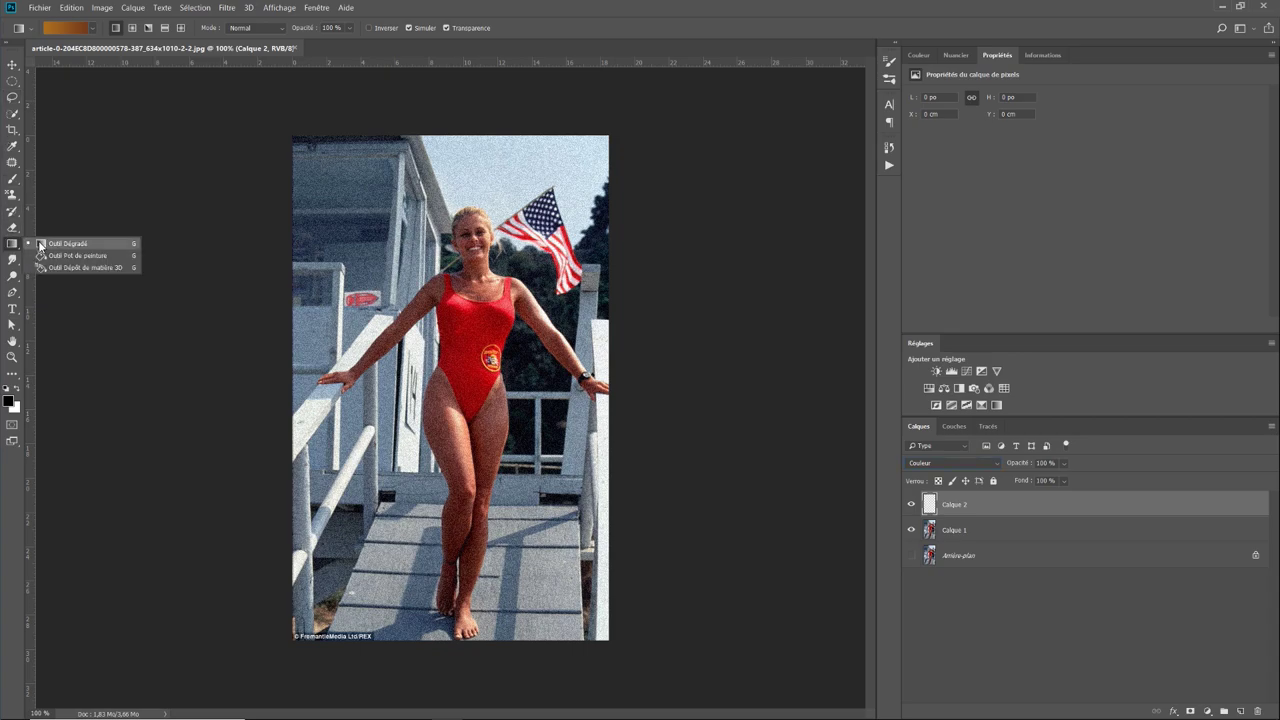
pyautogui.click(48, 243)
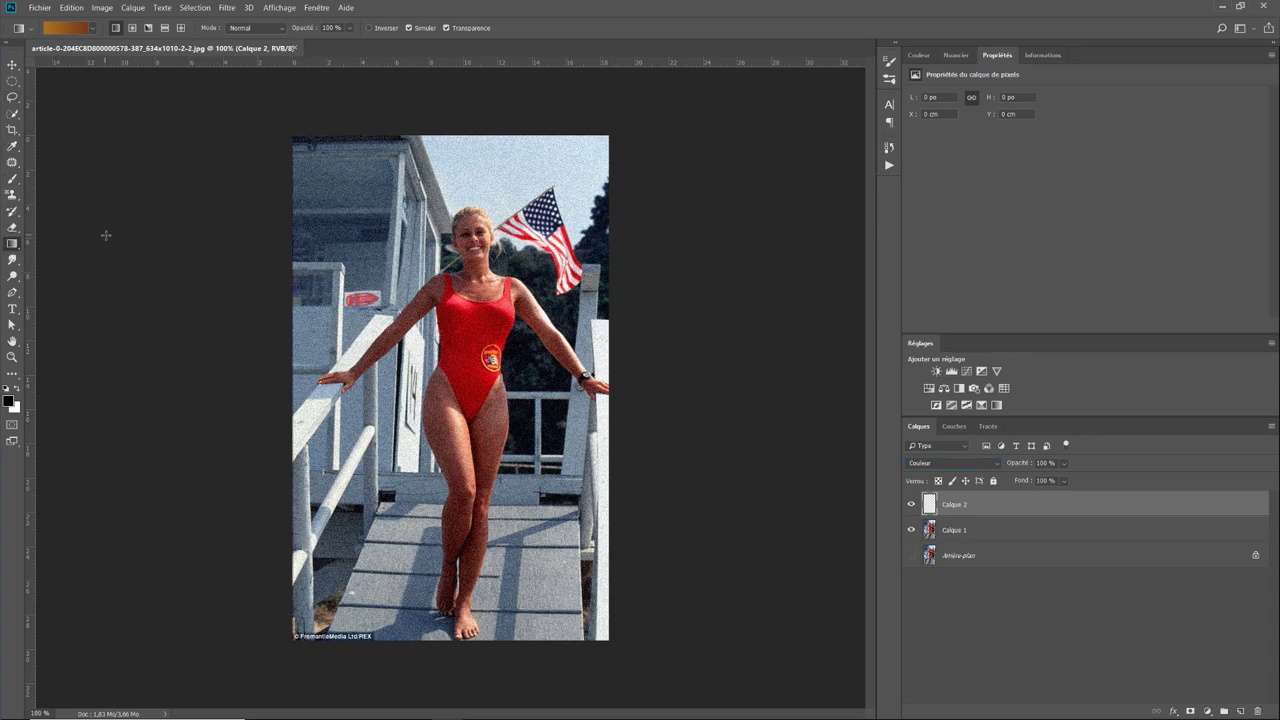
pyautogui.click(64, 35)
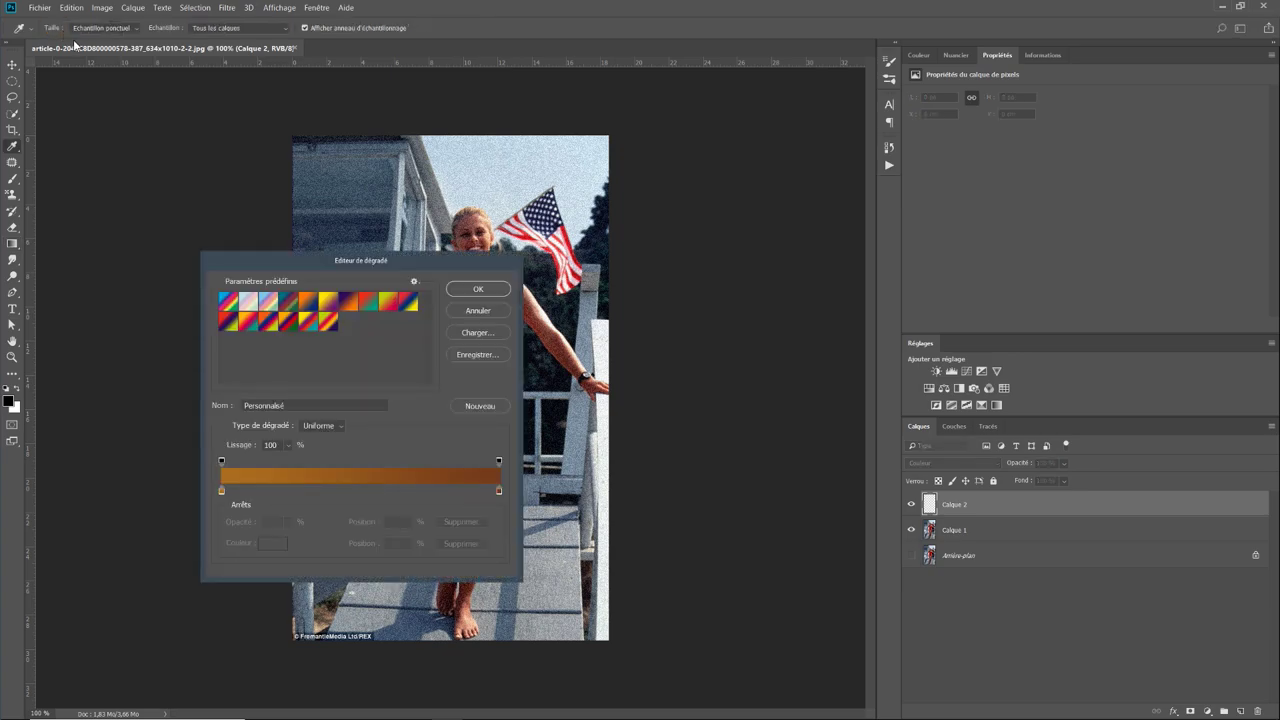
pyautogui.doubleClick(221, 490)
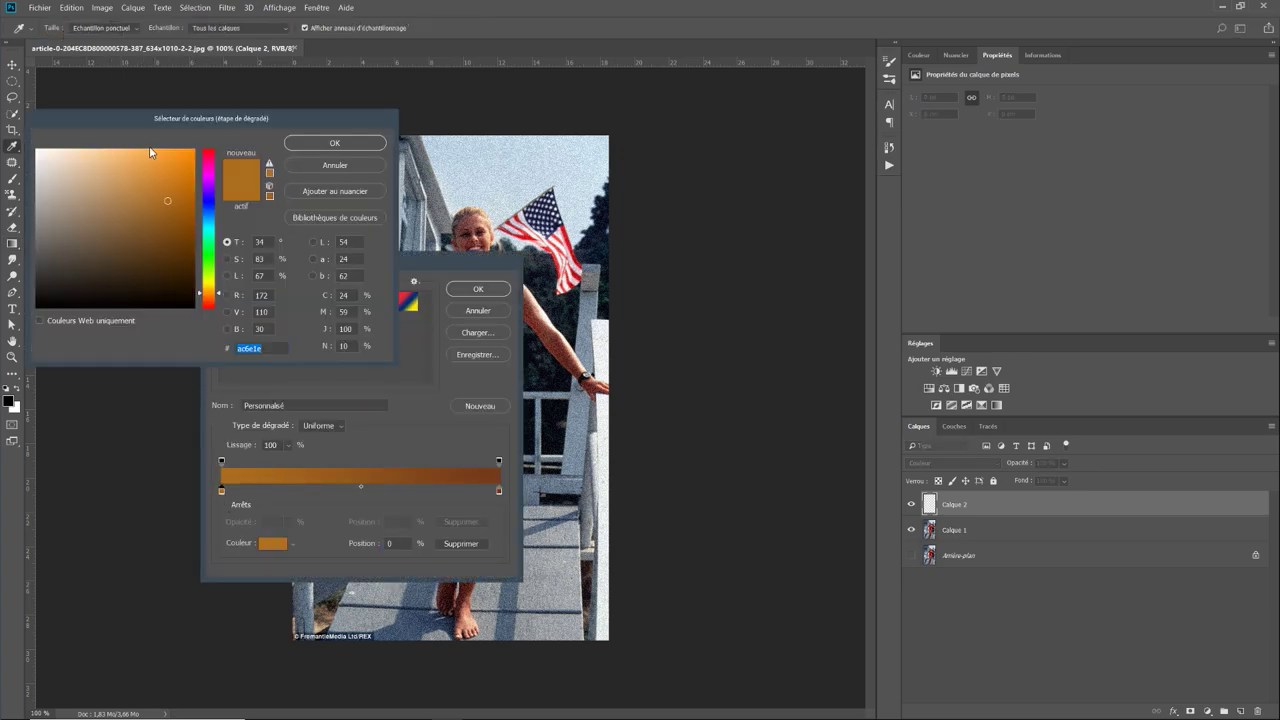
pyautogui.moveTo(166, 203); pyautogui.dragTo(166, 175)
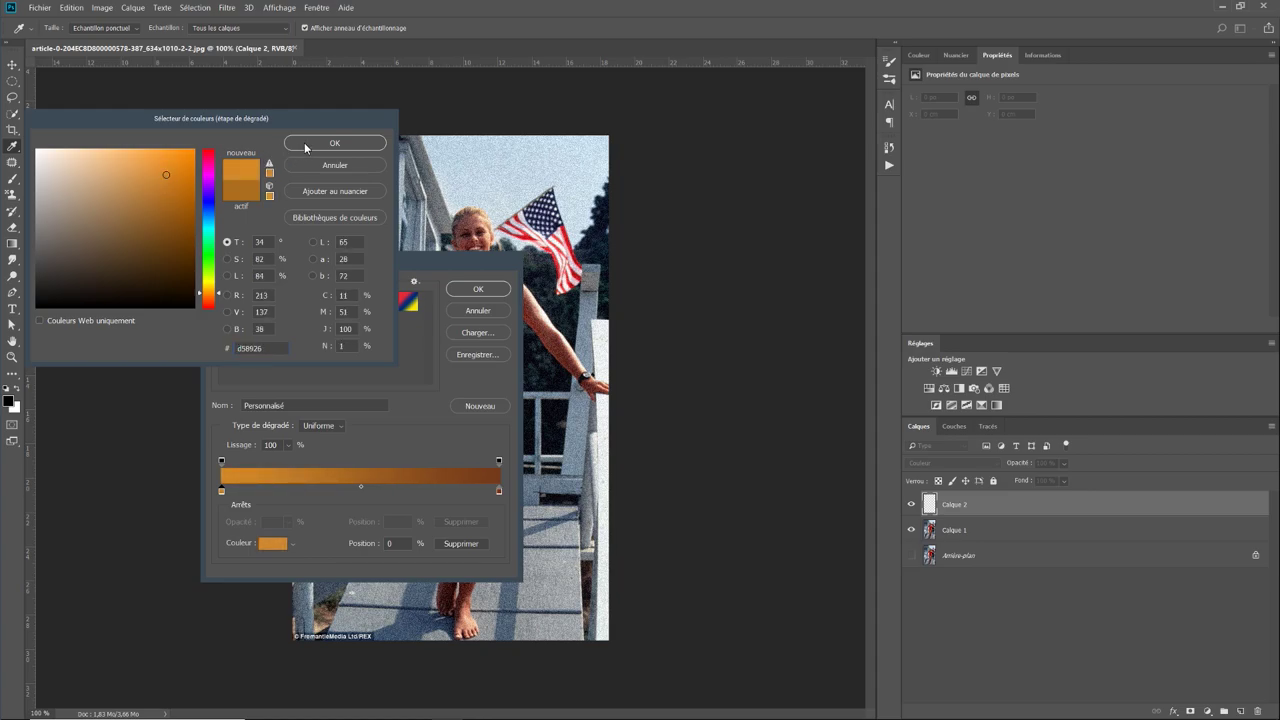
pyautogui.click(306, 147)
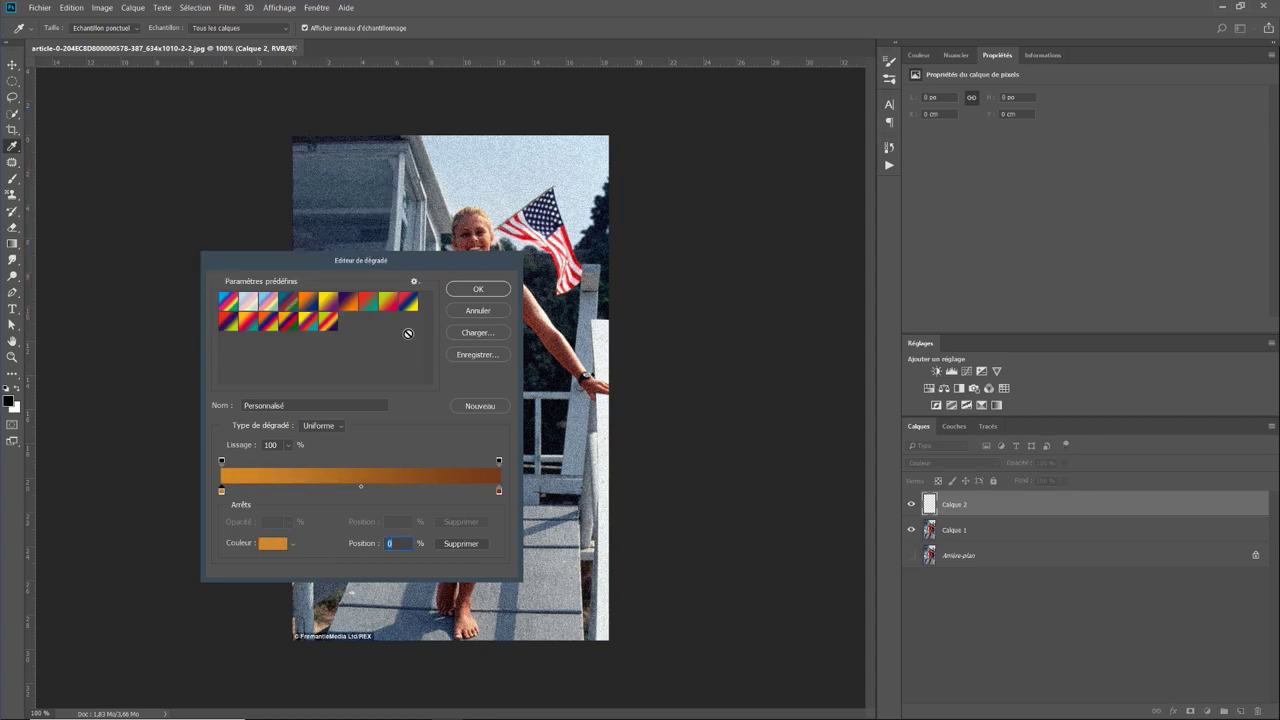
# Step: Set the gradient's right stop to a darker brown and accept the gradient
pyautogui.doubleClick(500, 491)
pyautogui.moveTo(161, 240); pyautogui.dragTo(174, 244)
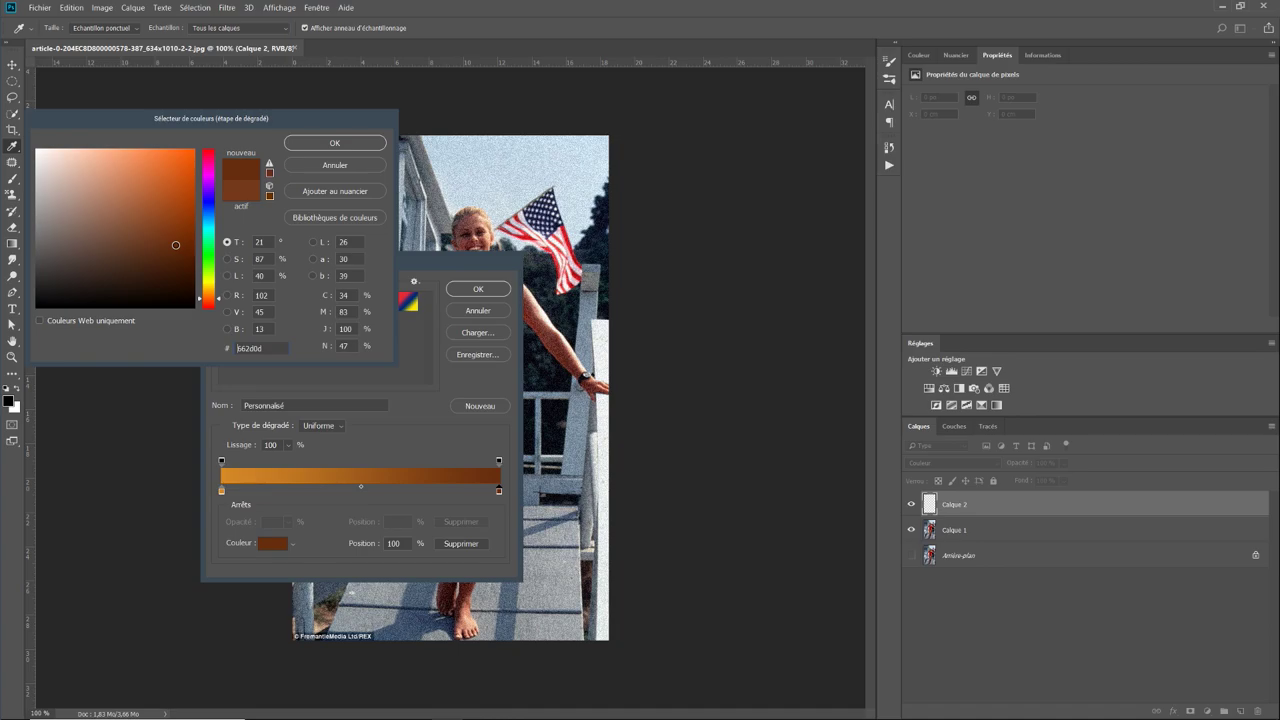
pyautogui.click(336, 143)
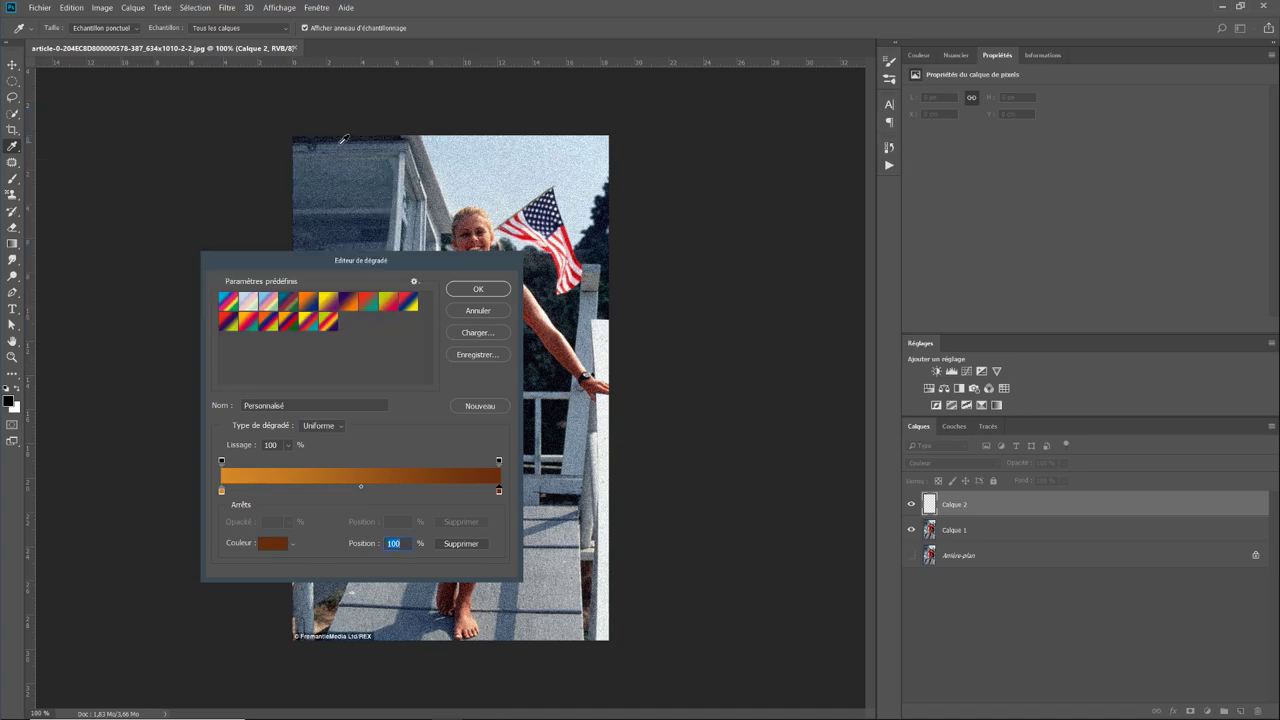
pyautogui.click(474, 291)
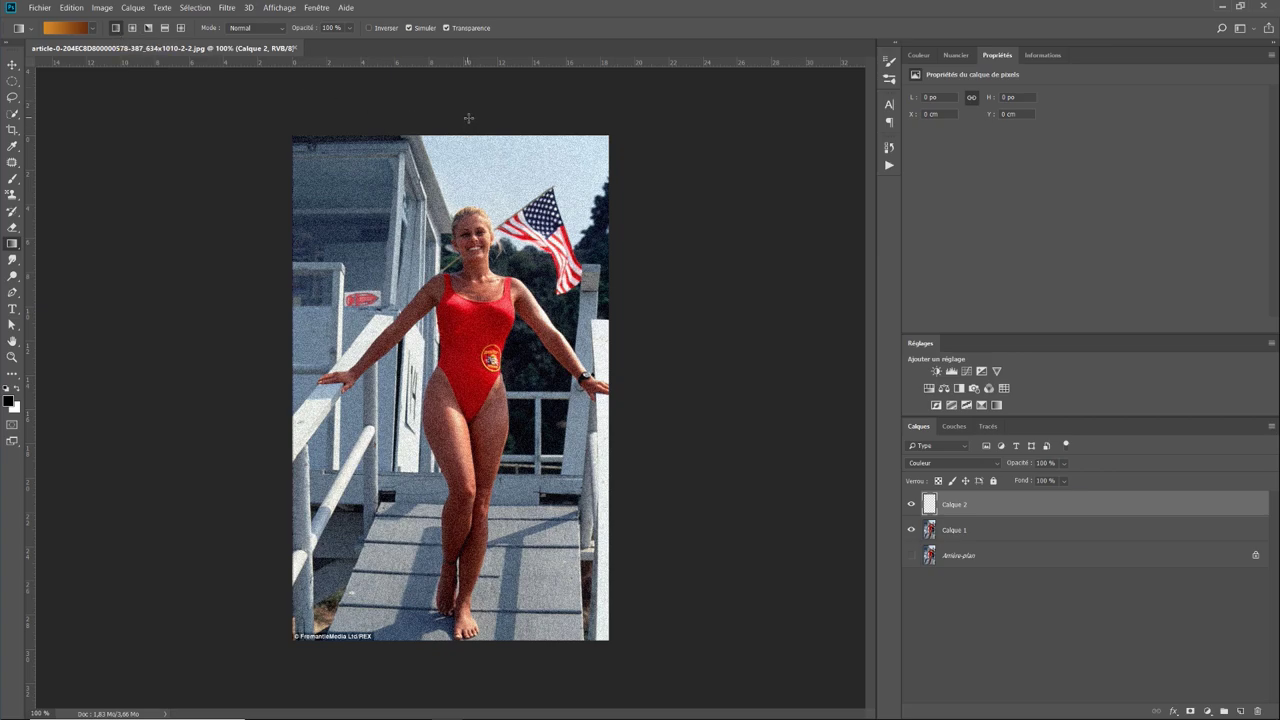
# Step: Drag a top-to-bottom gradient over the photo on Calque 2, then select Calque 1
pyautogui.moveTo(468, 118); pyautogui.dragTo(456, 669)
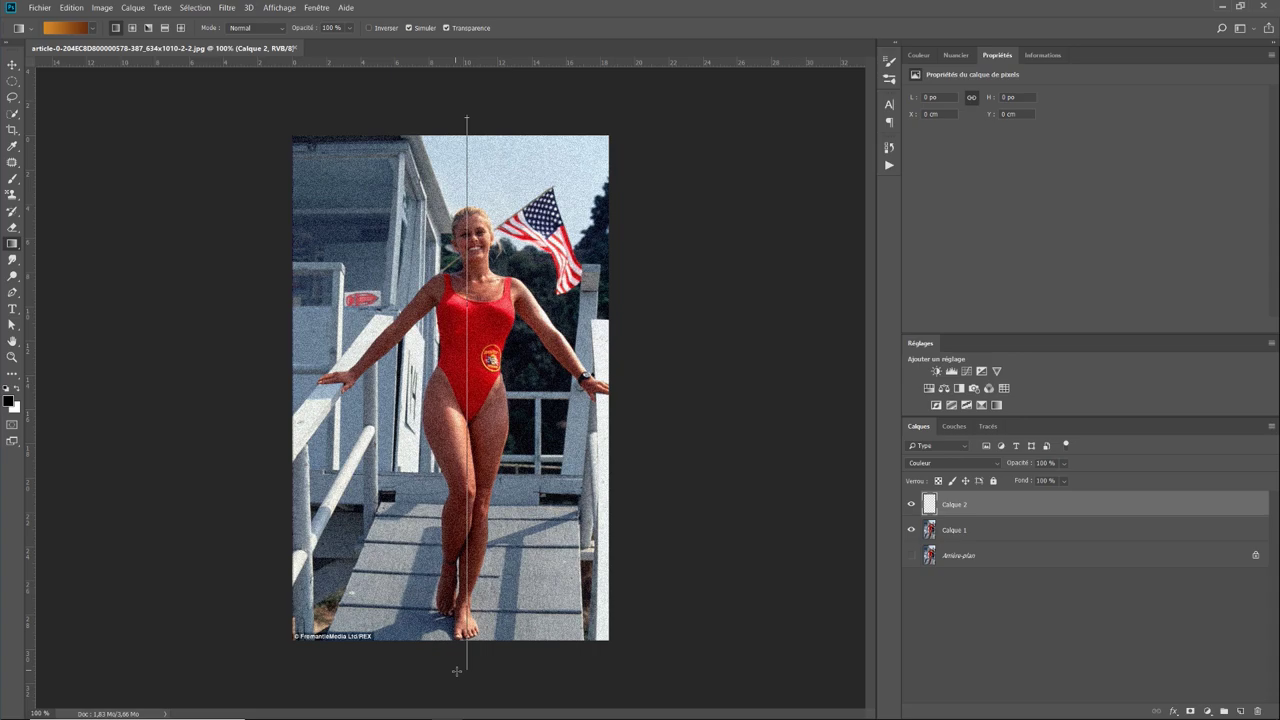
pyautogui.moveTo(456, 669); pyautogui.dragTo(456, 670)
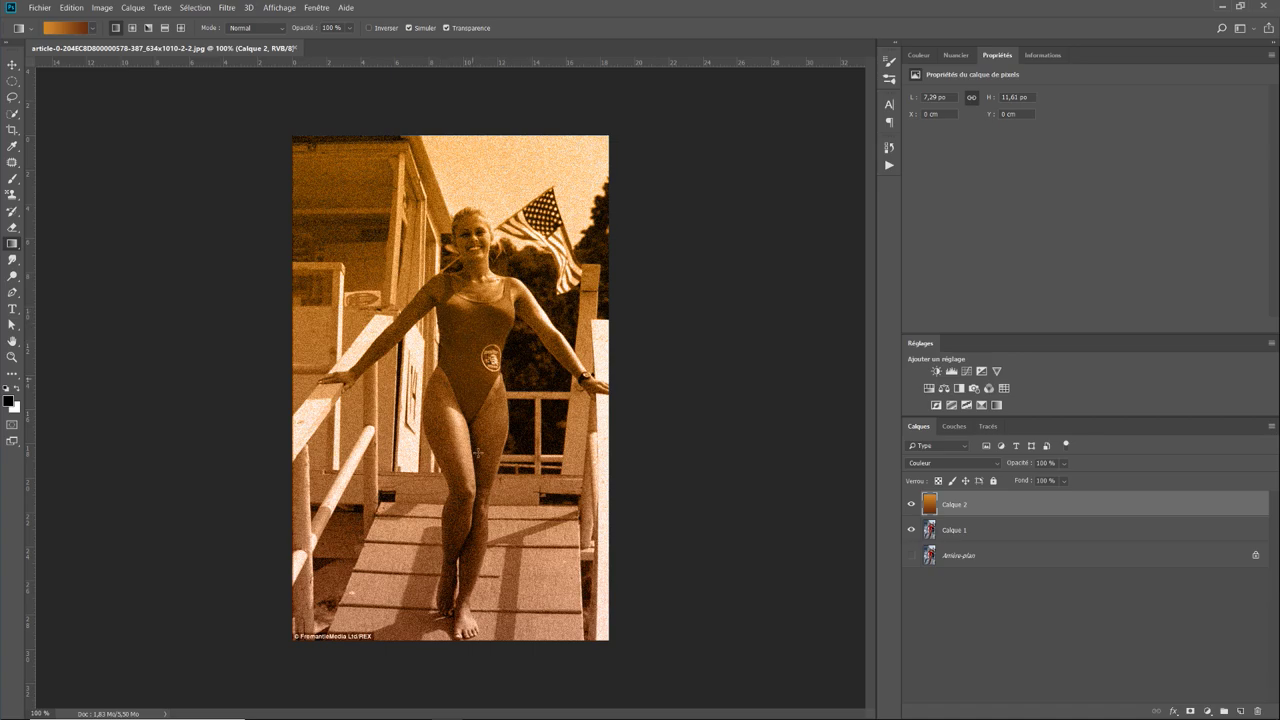
pyautogui.click(997, 534)
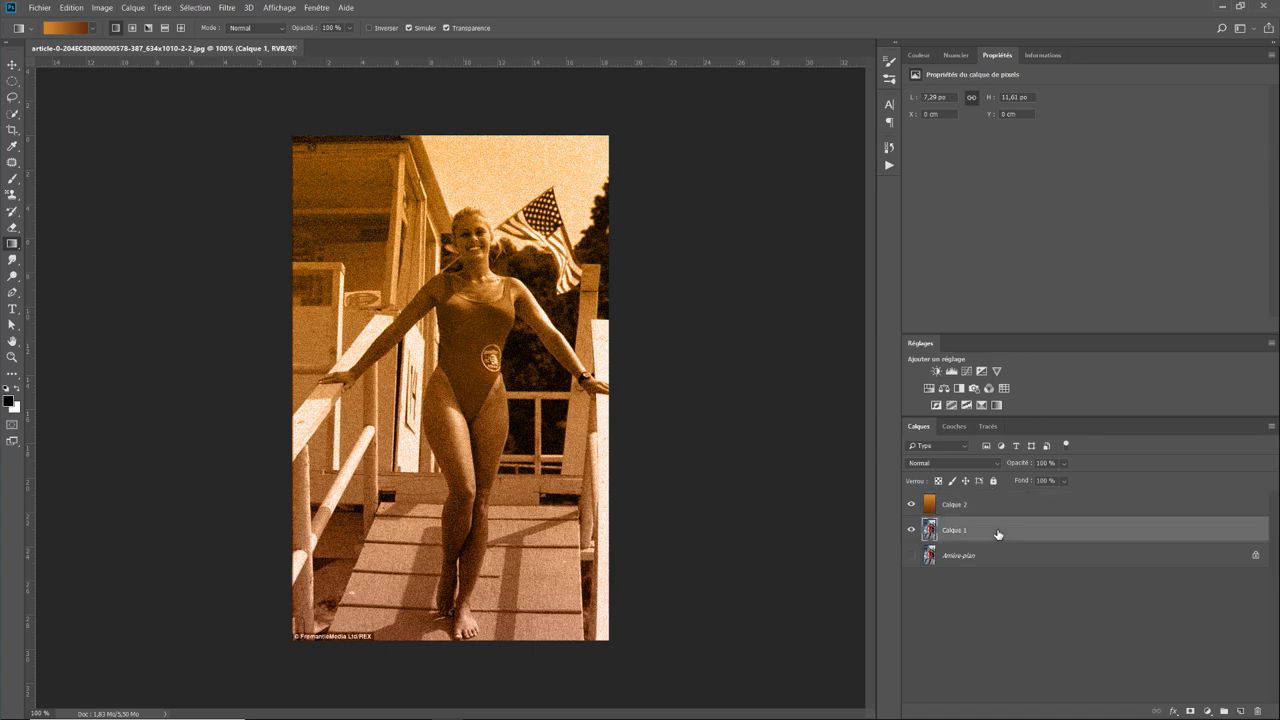
pyautogui.click(228, 8)
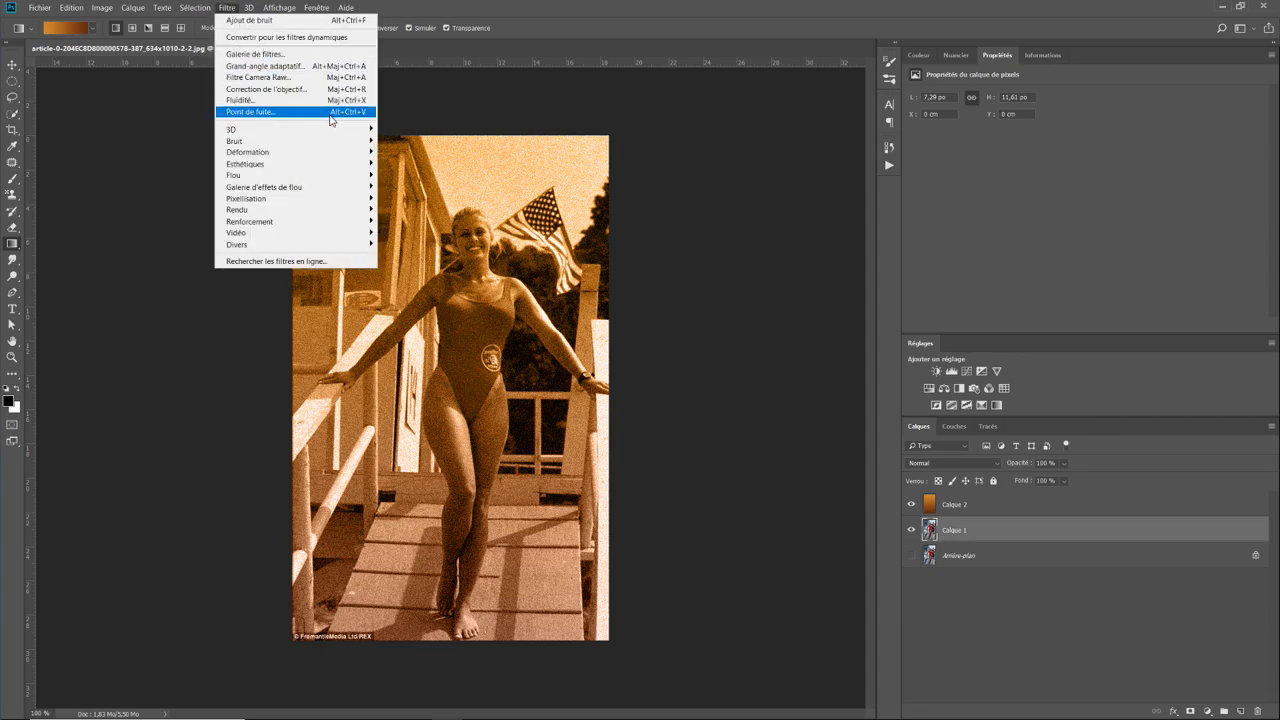
pyautogui.moveTo(237, 209)
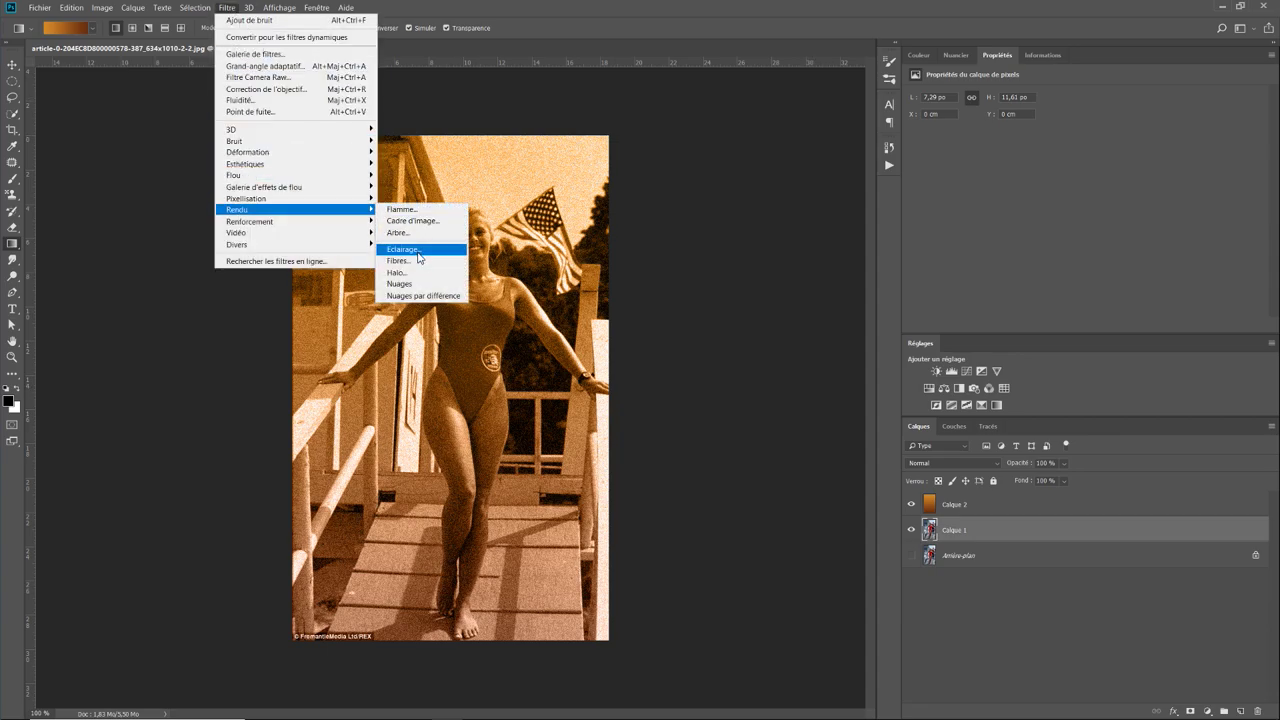
# Step: Add an Éclairage spot light: intensity 13, exposure 15, gloss 44, metallic 42, ambience 40
pyautogui.click(419, 256)
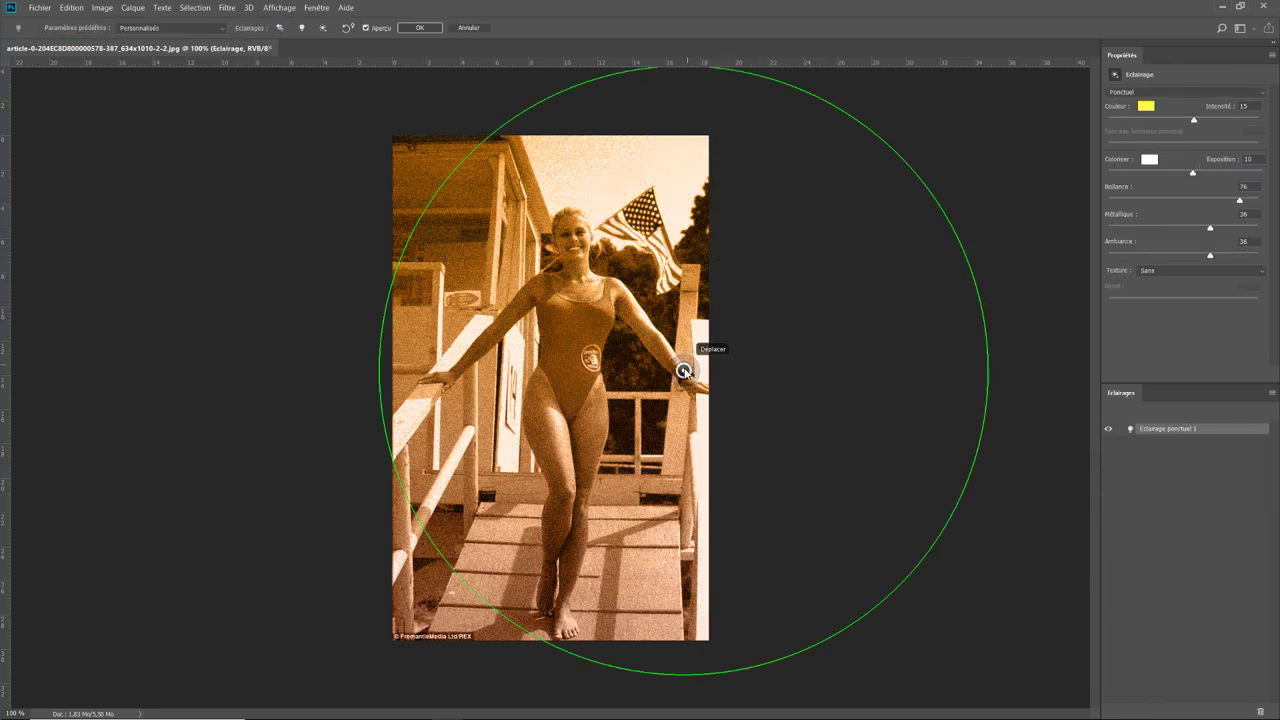
pyautogui.moveTo(684, 371)
pyautogui.mouseDown()
pyautogui.moveTo(1038, 365)
pyautogui.moveTo(637, 374)
pyautogui.moveTo(680, 357)
pyautogui.moveTo(669, 363)
pyautogui.mouseUp()
pyautogui.moveTo(1193, 118); pyautogui.dragTo(1195, 118)
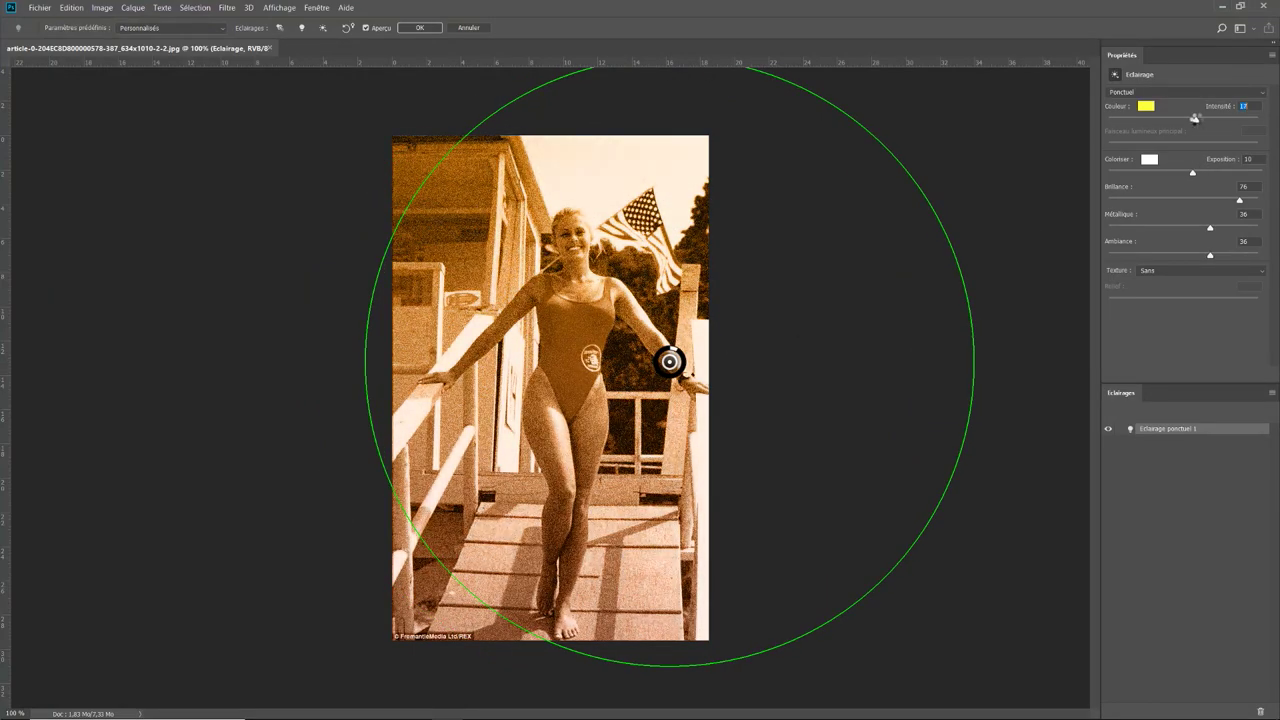
pyautogui.moveTo(1194, 118); pyautogui.dragTo(1192, 118)
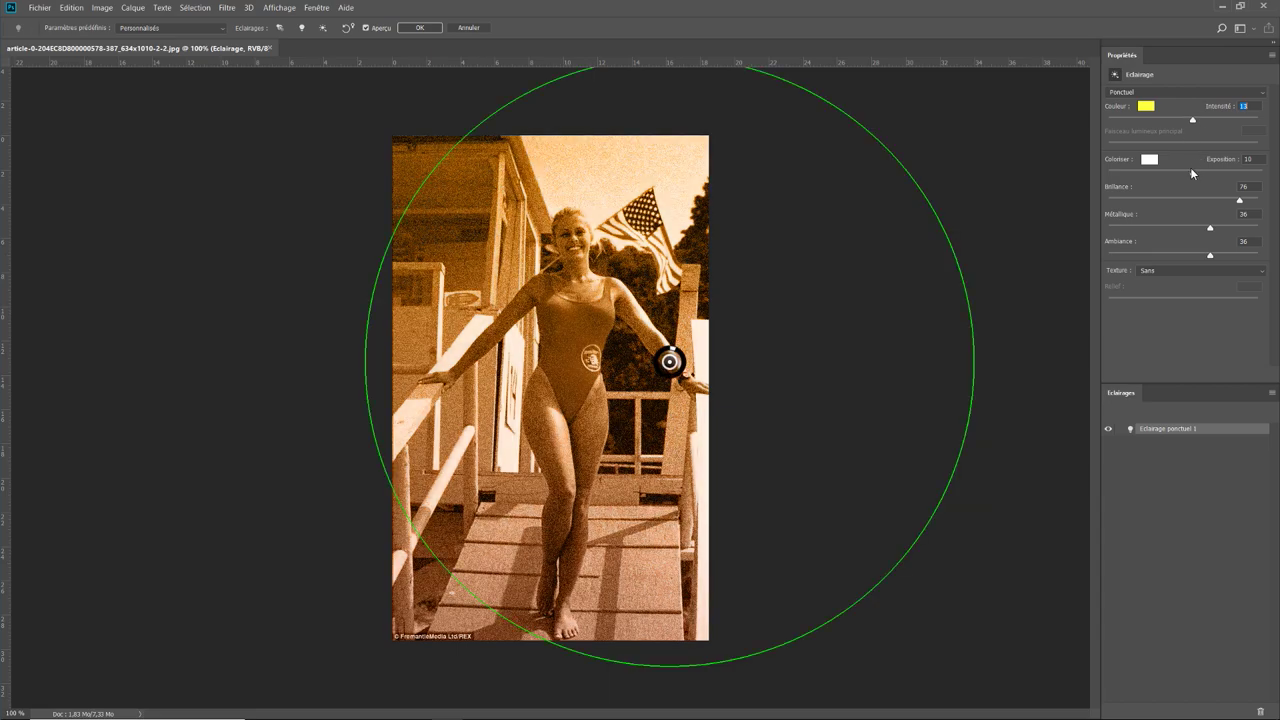
pyautogui.moveTo(1190, 171)
pyautogui.mouseDown()
pyautogui.moveTo(1202, 170)
pyautogui.moveTo(1190, 181)
pyautogui.mouseUp()
pyautogui.moveTo(1239, 200)
pyautogui.mouseDown()
pyautogui.moveTo(1175, 210)
pyautogui.moveTo(1245, 210)
pyautogui.moveTo(1203, 226)
pyautogui.moveTo(1152, 227)
pyautogui.moveTo(1234, 229)
pyautogui.moveTo(1177, 256)
pyautogui.moveTo(1214, 257)
pyautogui.mouseUp()
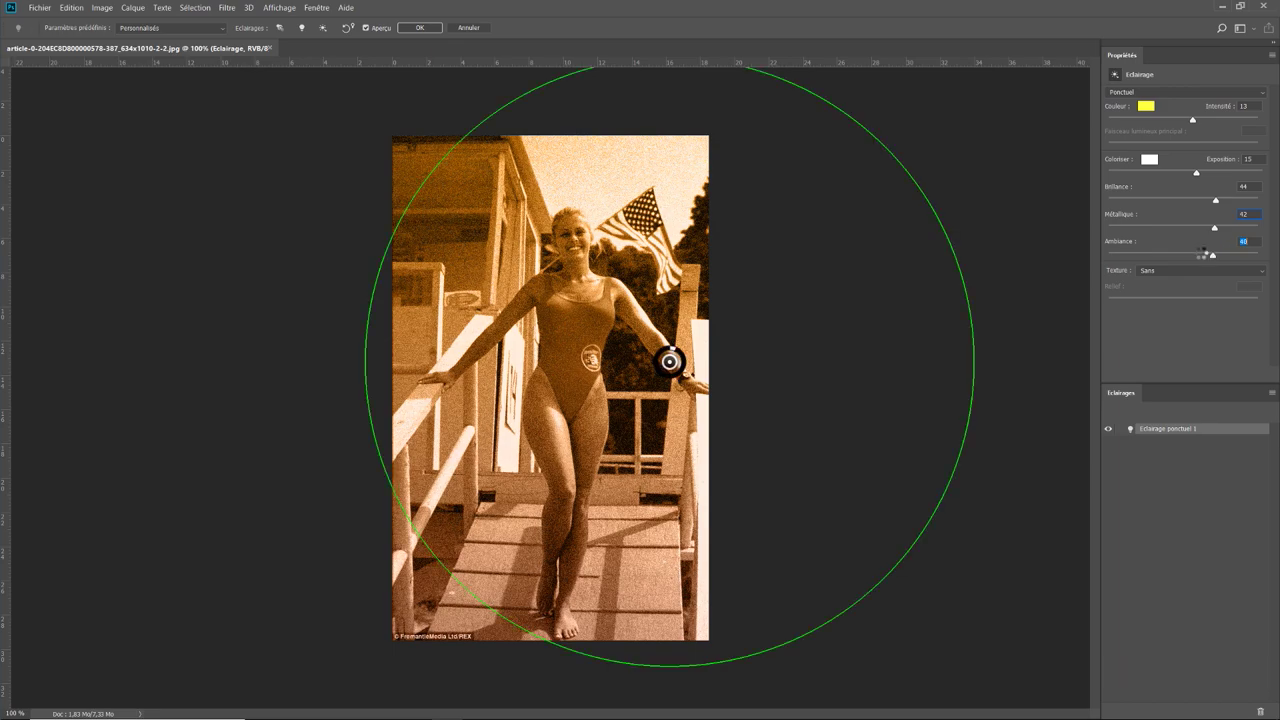
pyautogui.click(426, 31)
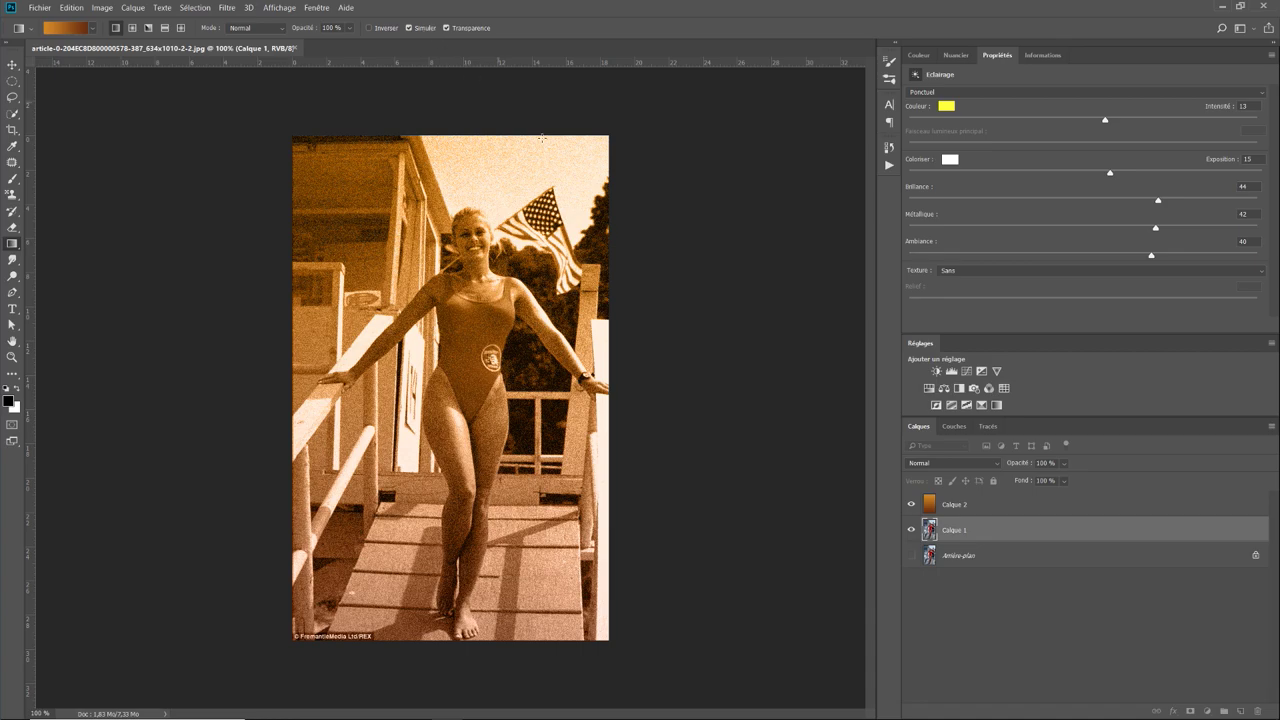
# Step: Group Calque 2 and Calque 1 into Groupe 1, then toggle its visibility to compare
pyautogui.click(993, 508)
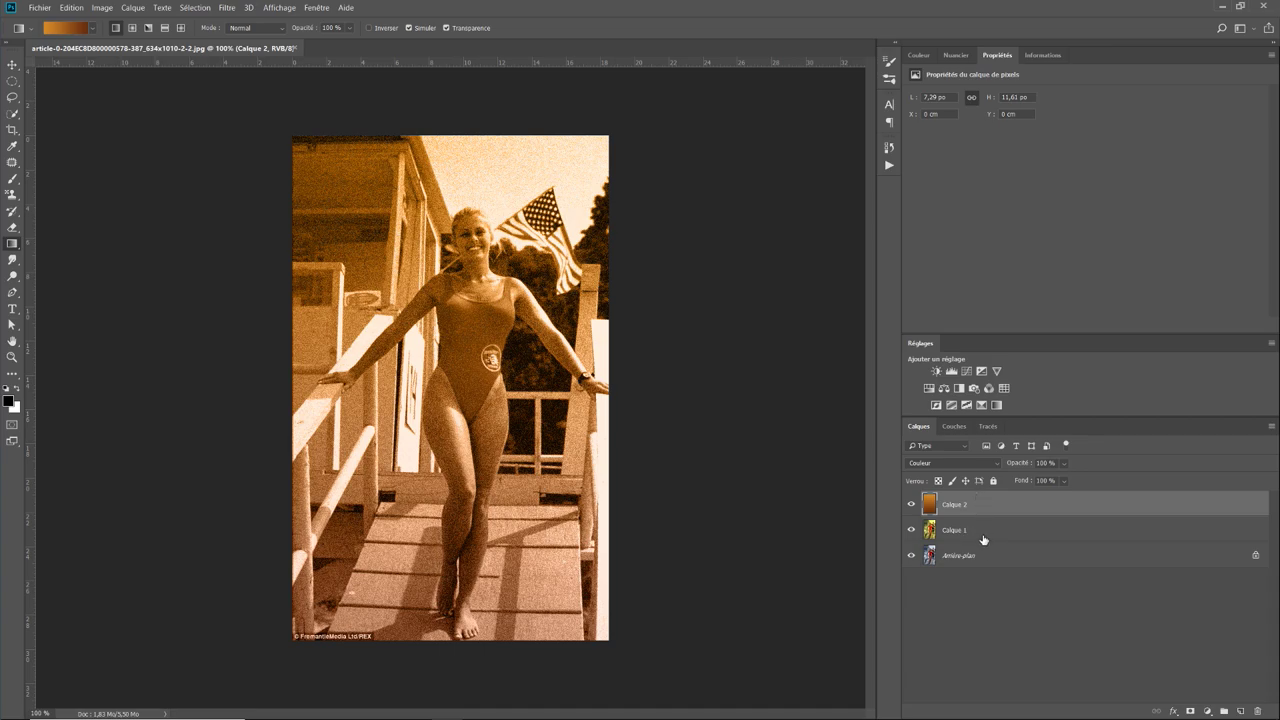
pyautogui.keyDown('shift'); pyautogui.click(983, 539); pyautogui.keyUp('shift')
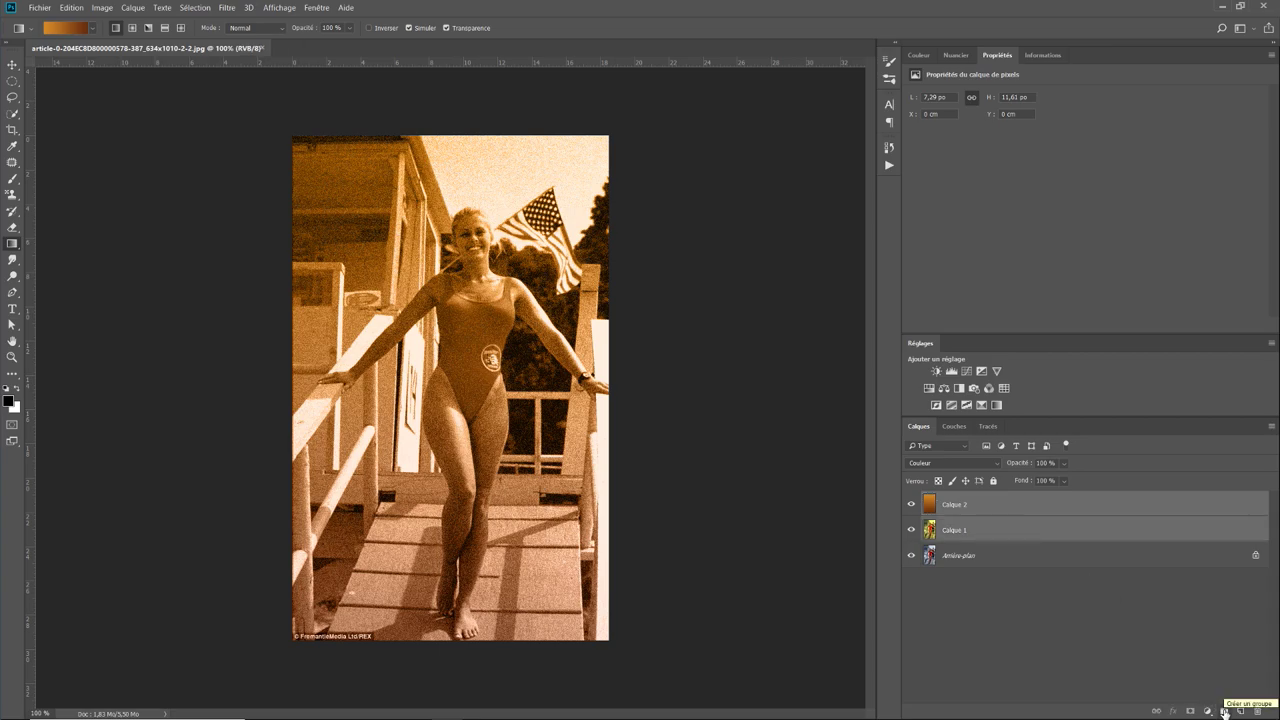
pyautogui.click(1224, 710)
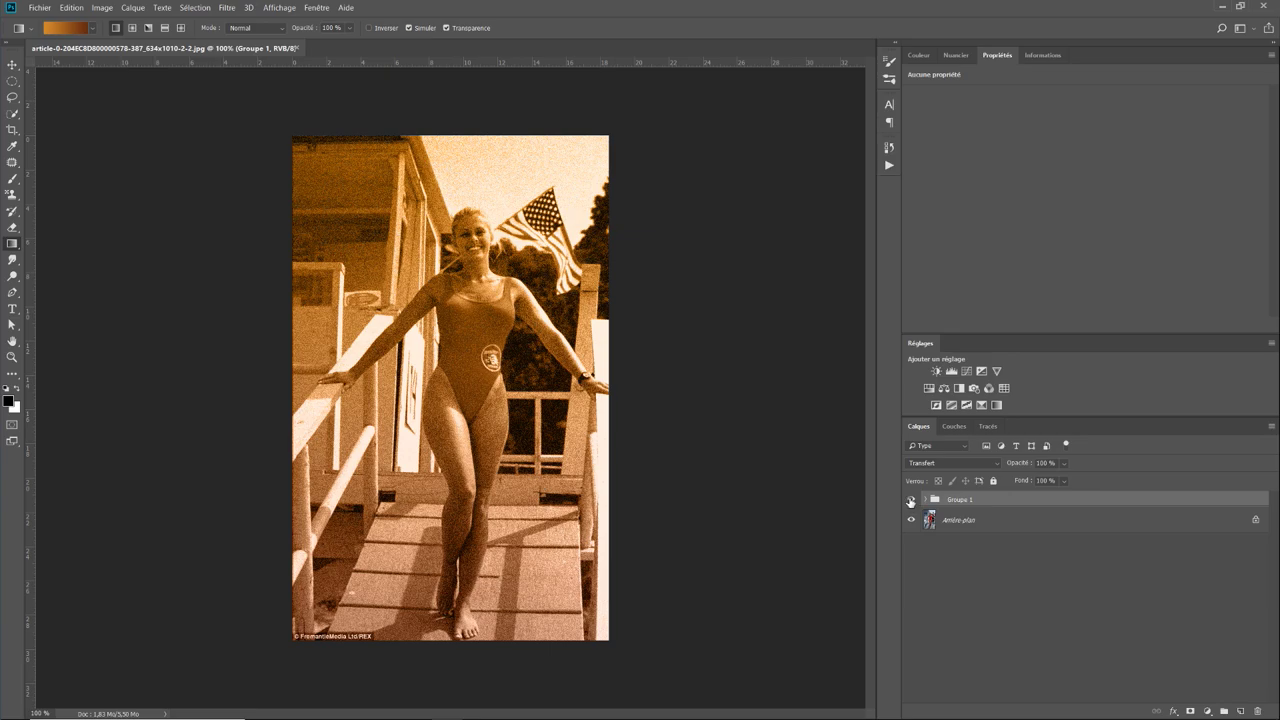
pyautogui.click(910, 500)
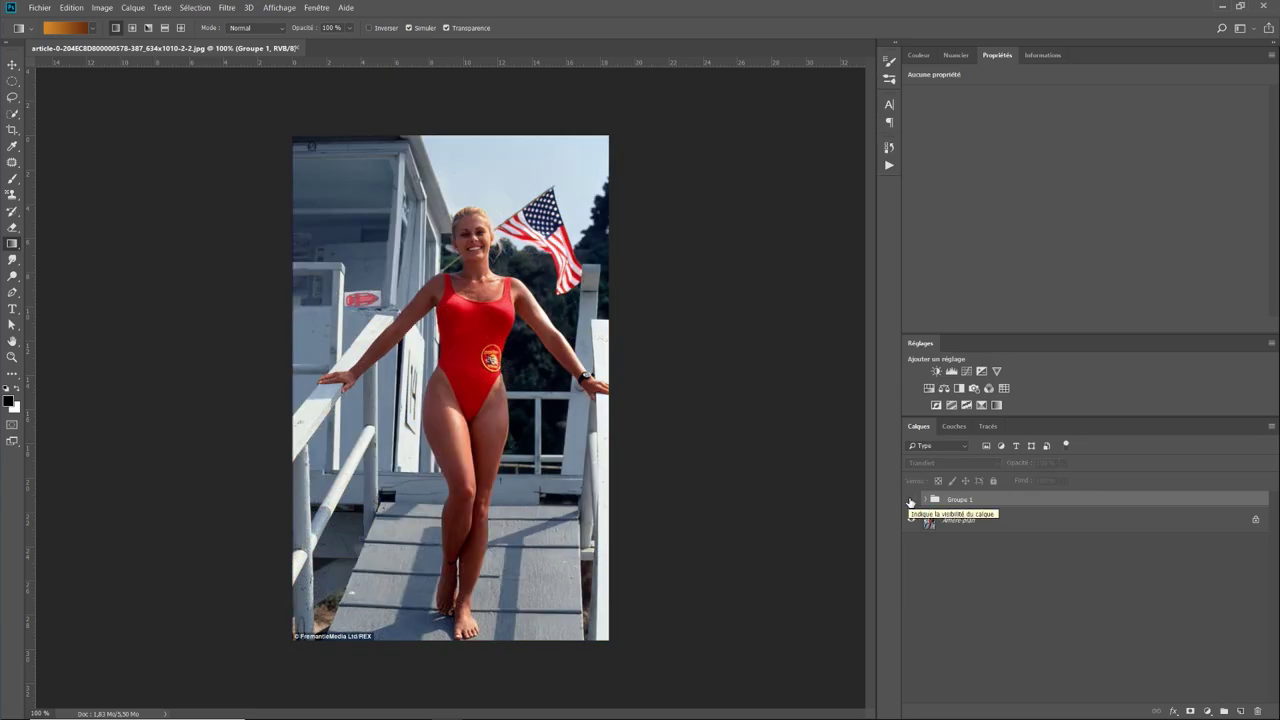
pyautogui.click(910, 500)
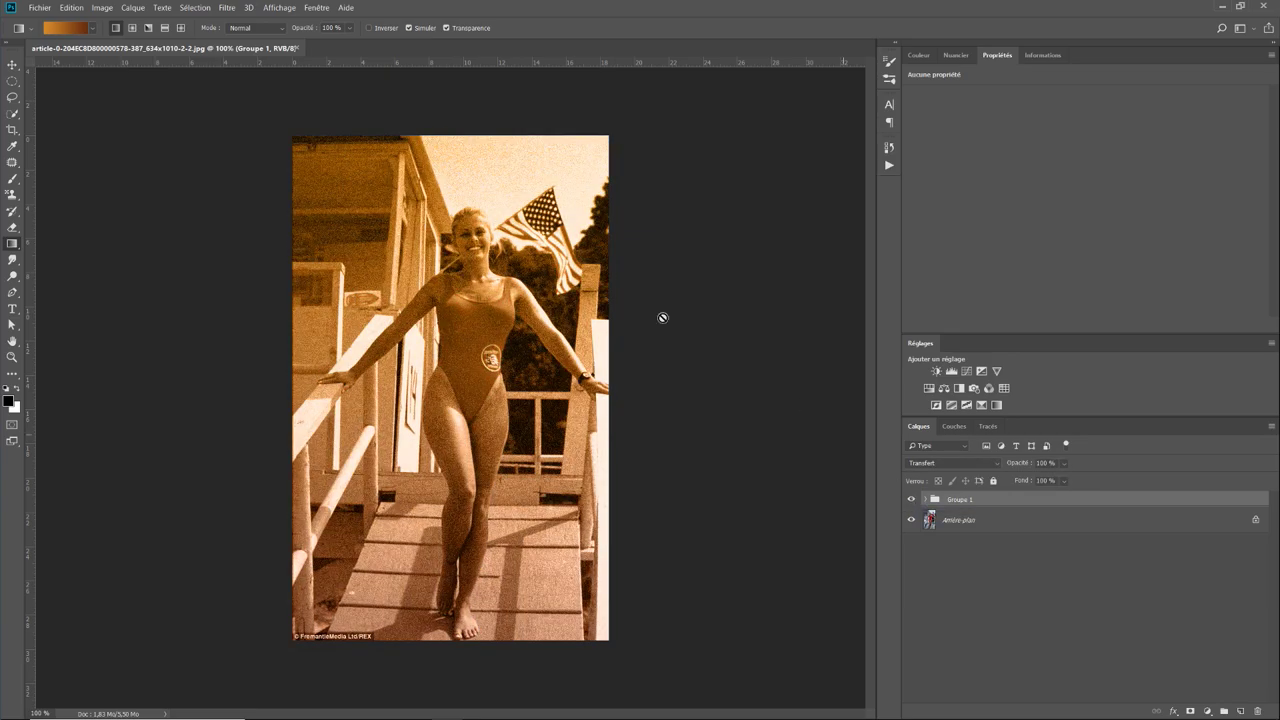